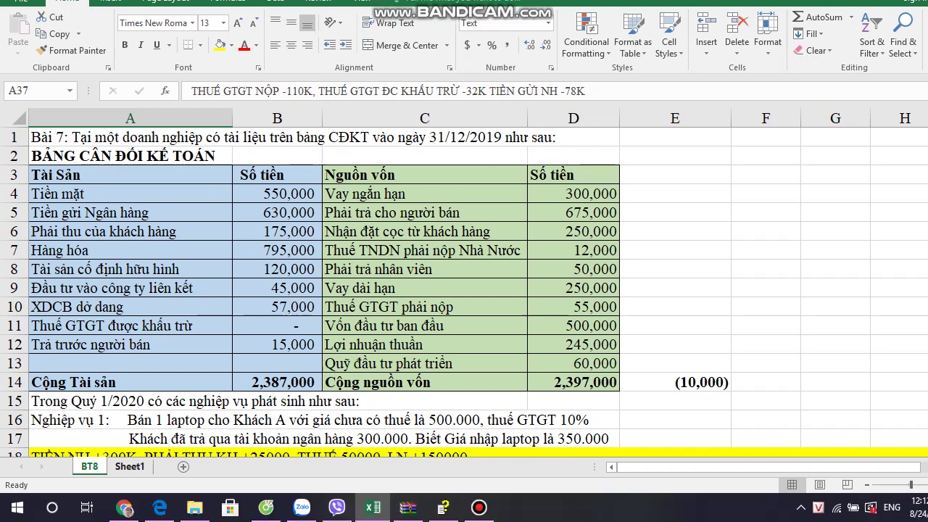
- Examine the balance sheet and transactions on BT8, the T-accounts on Sheet1, and the PL1_200_2014 chart of accounts in HTML Help
left_click(129, 501)
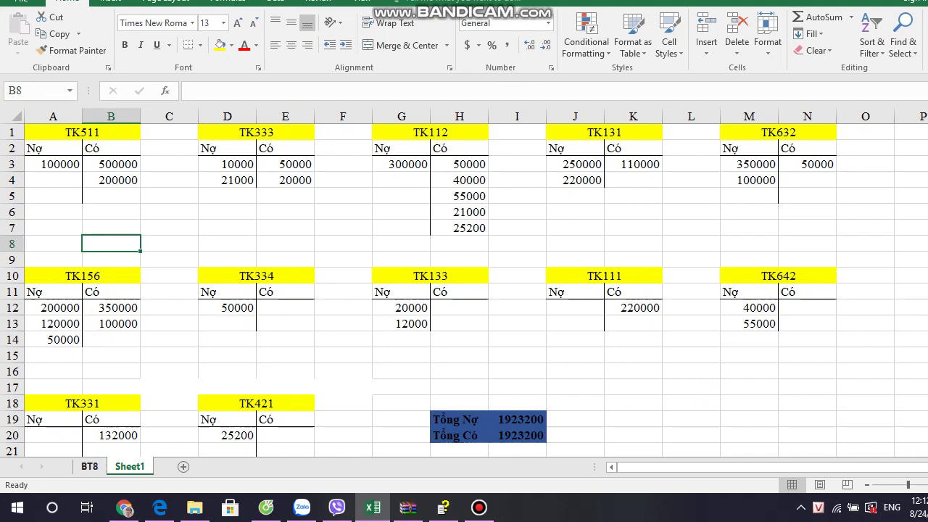
key("ctrl+Page_Up")
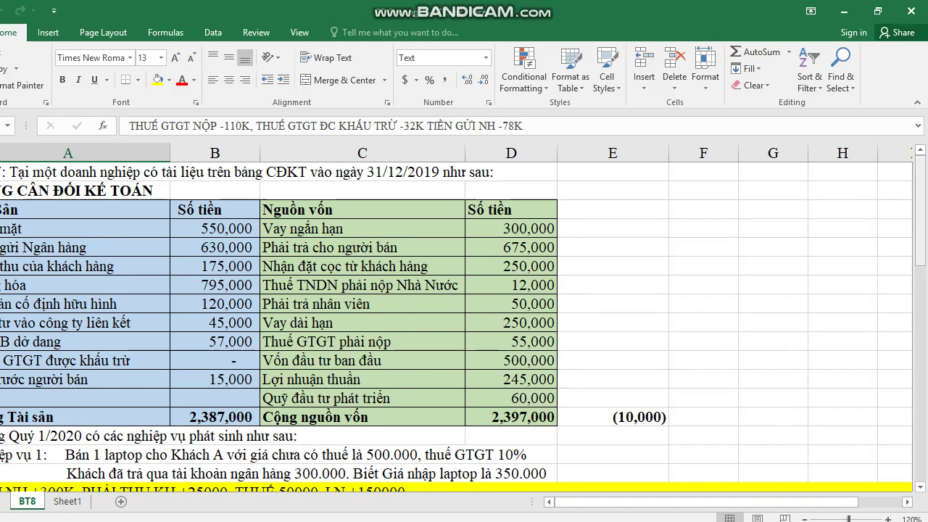
left_click_drag(920, 229, 919, 196)
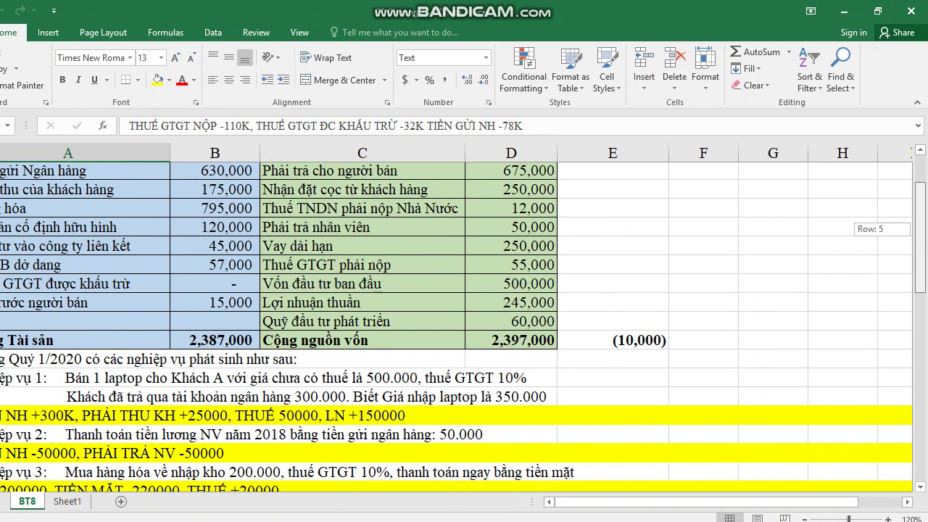
left_click_drag(919, 230, 920, 229)
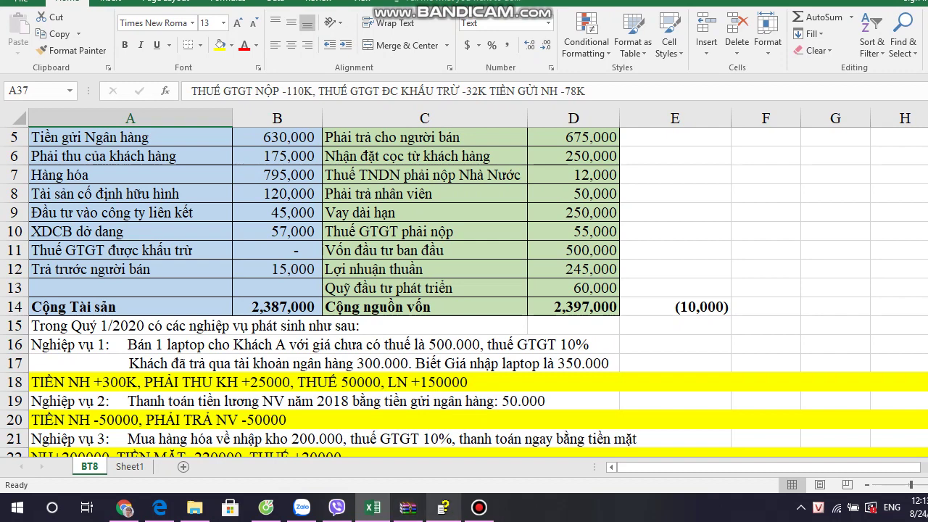
left_click(444, 507)
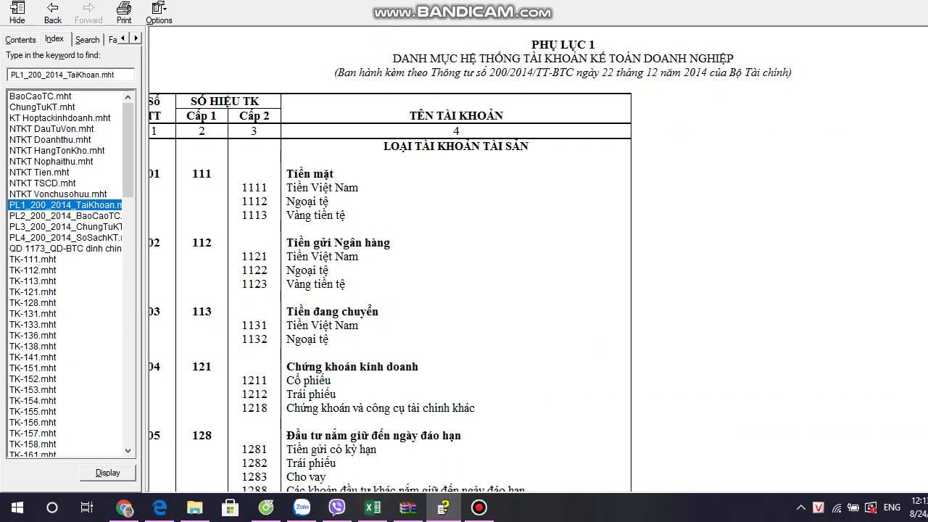
left_click(372, 507)
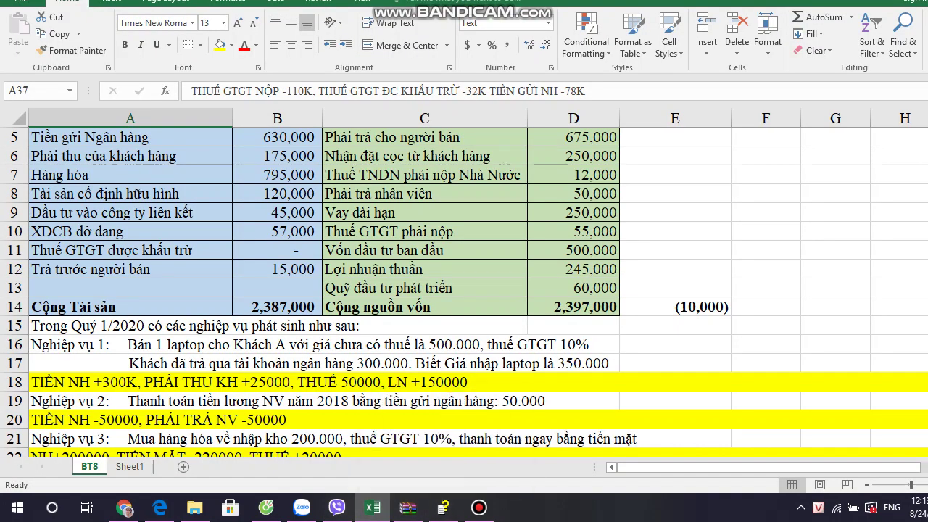
scroll(464, 290, "up", 2)
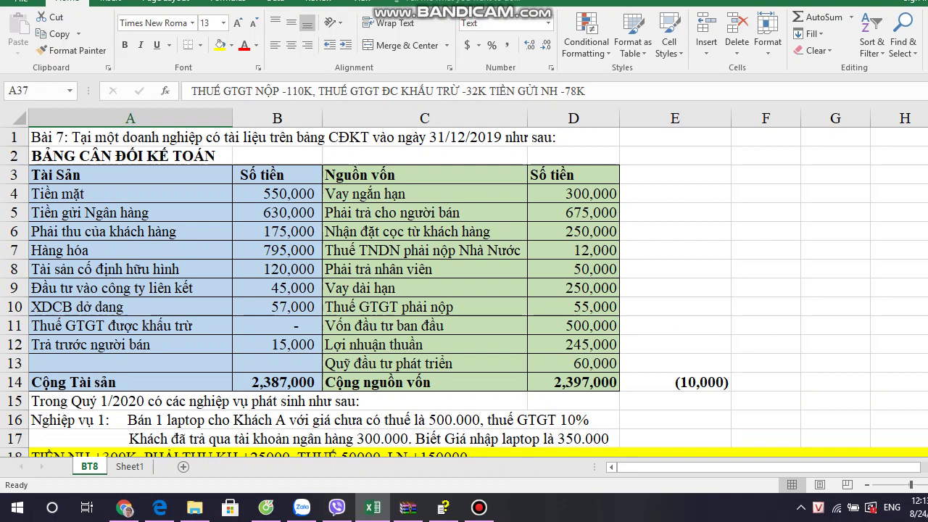
left_click(445, 507)
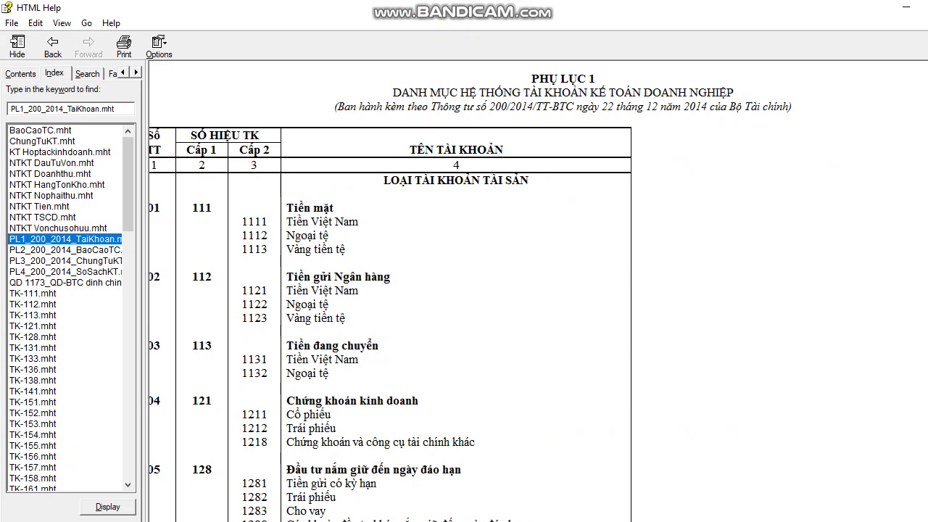
left_click(373, 508)
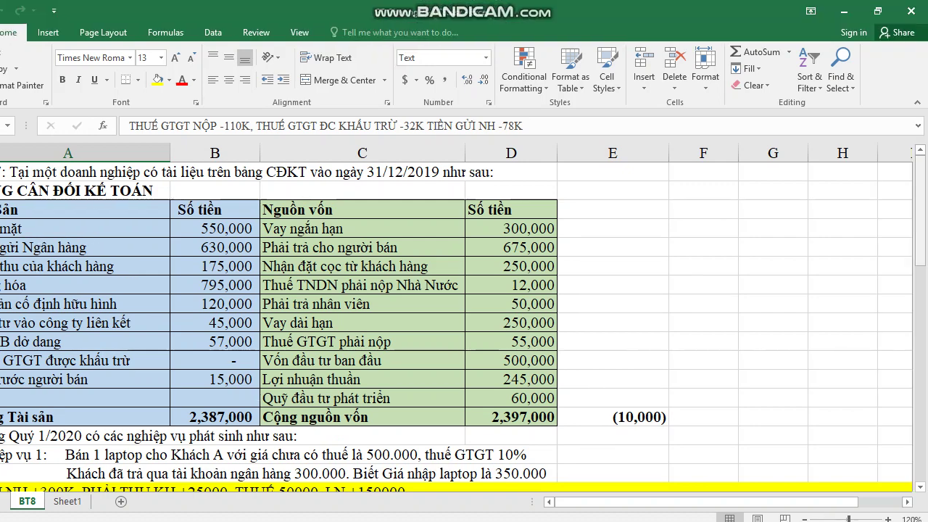
left_click_drag(919, 248, 919, 287)
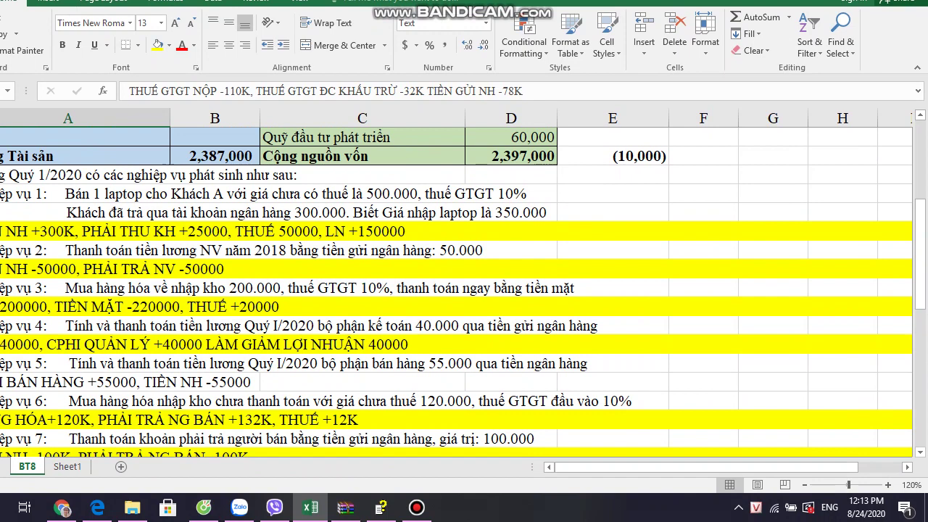
left_click(435, 231)
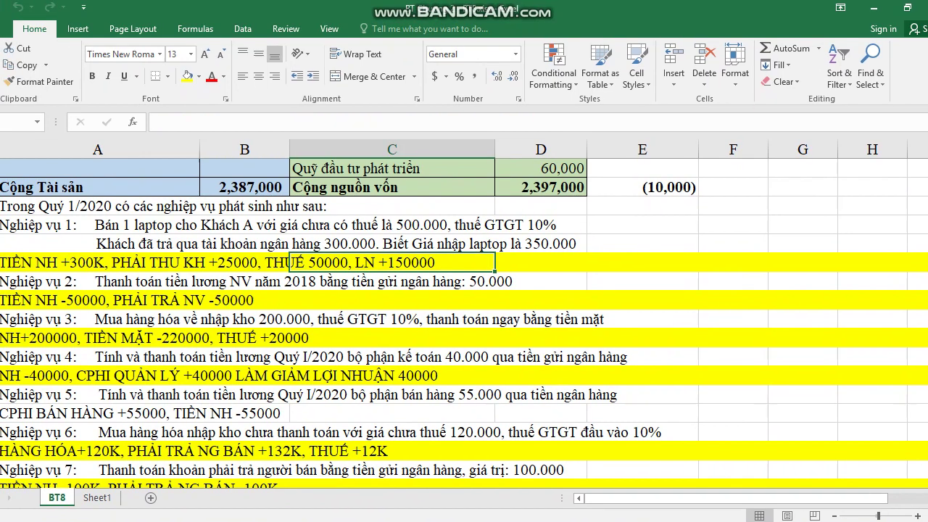
left_click(803, 413)
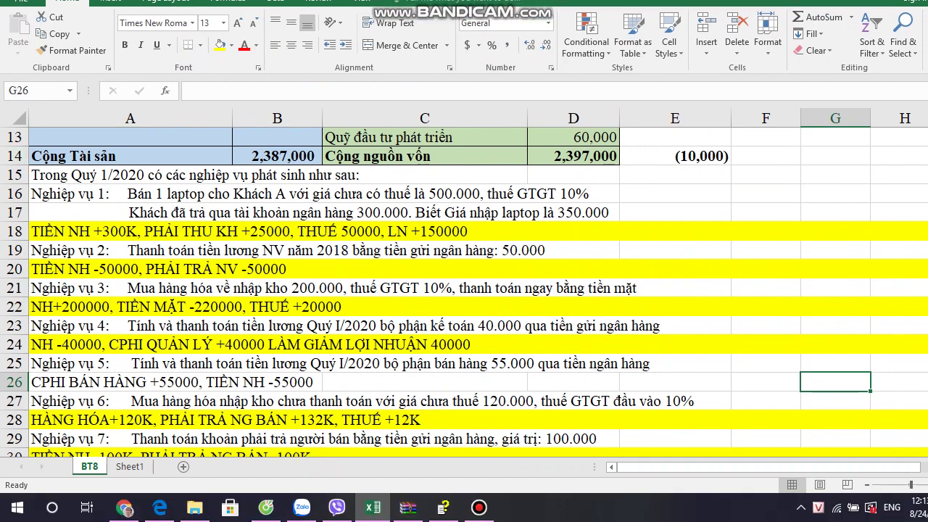
- Copy the TK111 T-account block I10:K15 from Sheet1 into a new worksheet starting at cell A1
left_click(130, 467)
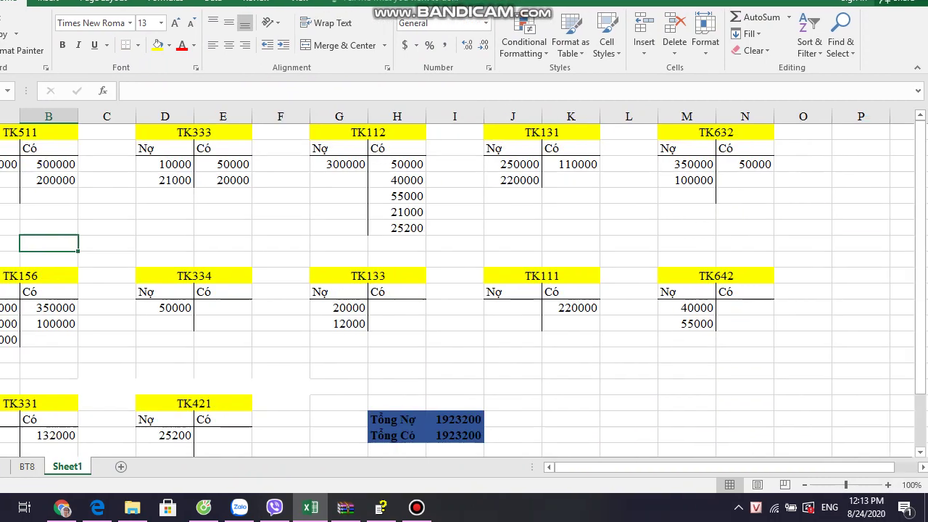
left_click_drag(457, 276, 554, 355)
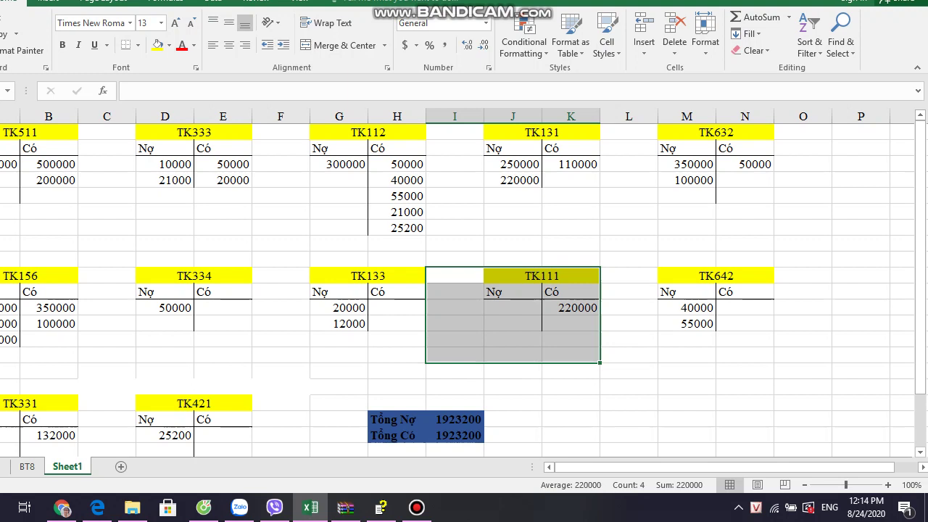
key("ctrl+c")
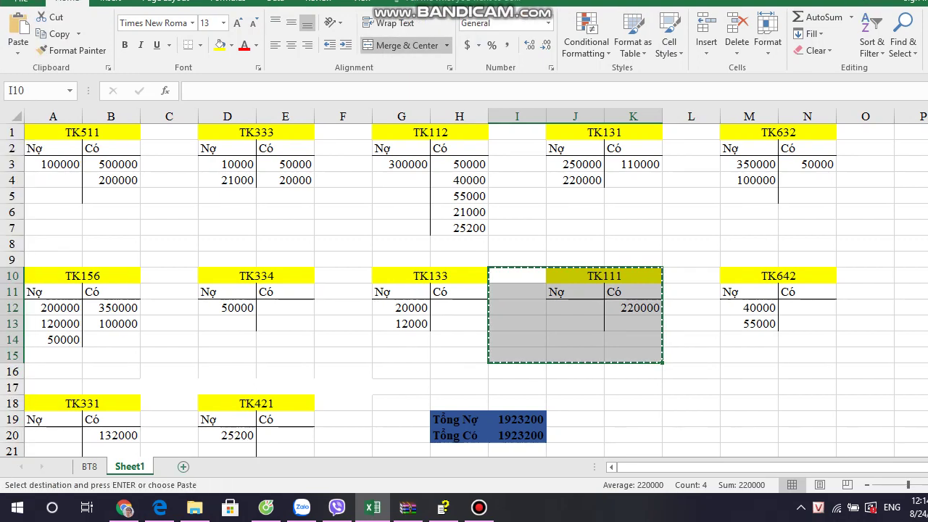
left_click(183, 467)
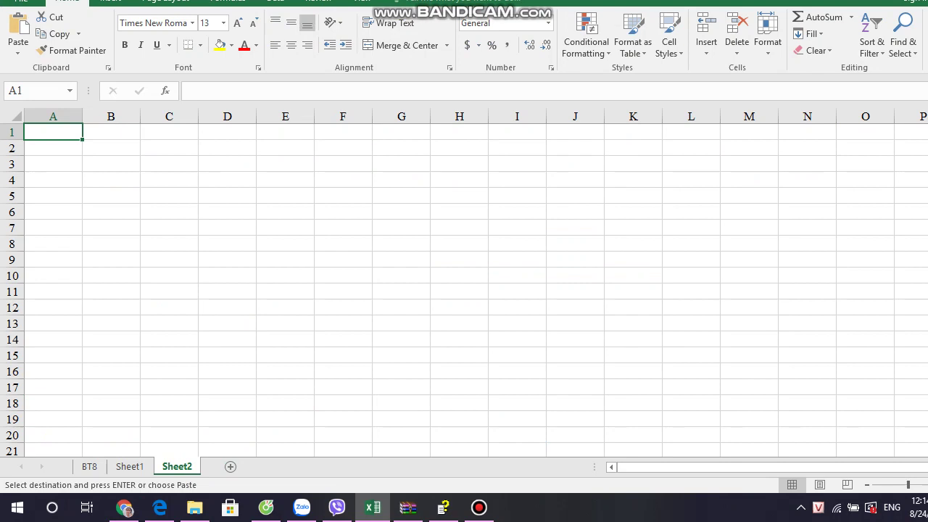
key("ctrl+v")
left_click(111, 180)
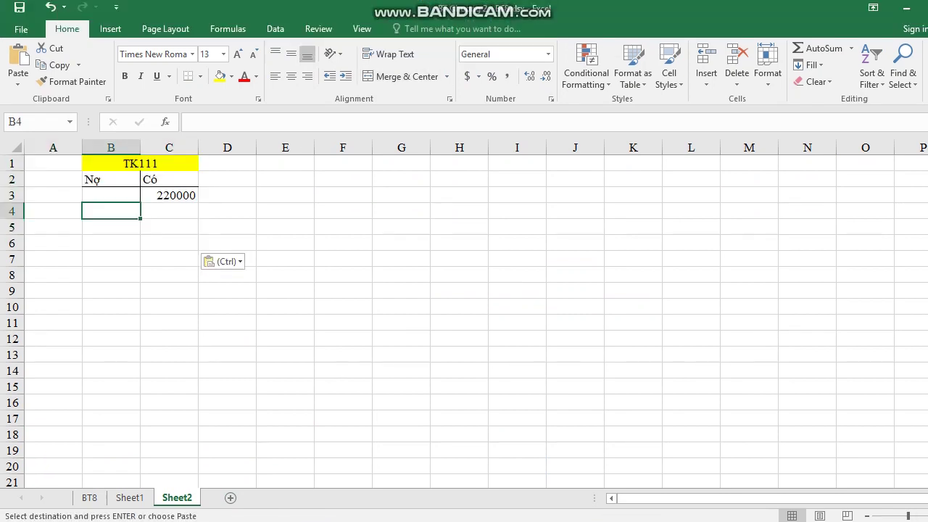
- Change the T-account heading to "tk chữ T" and clear the amount under Có in C3
left_click(140, 164)
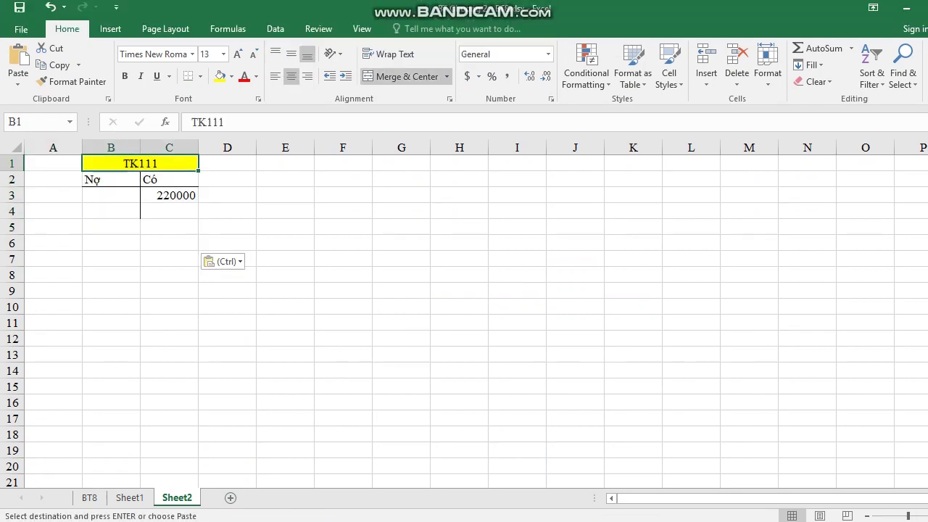
type("tk")
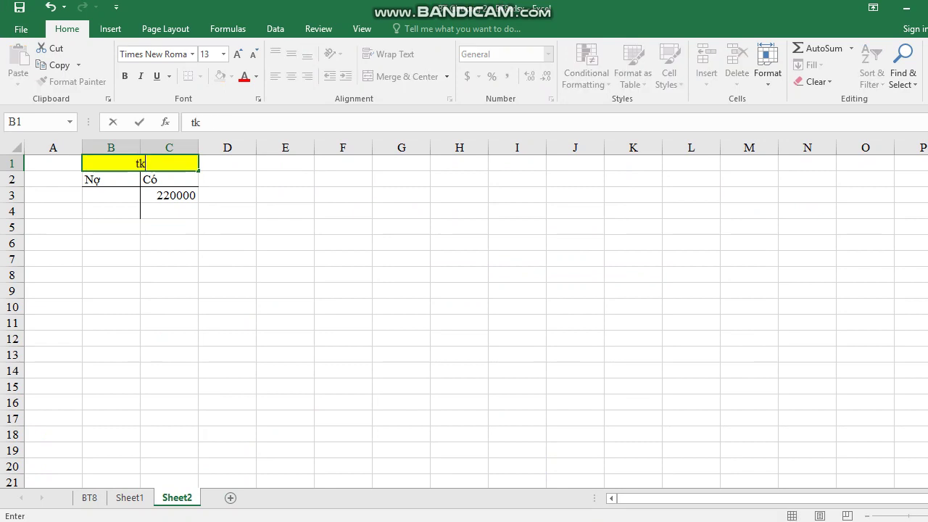
type(" chư")
type("x")
type(" T")
left_click(169, 195)
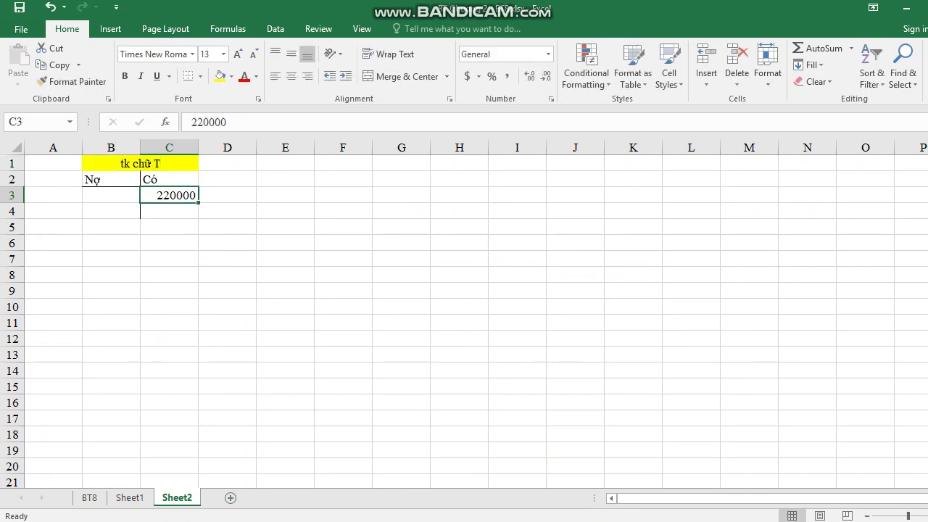
key("BackSpace")
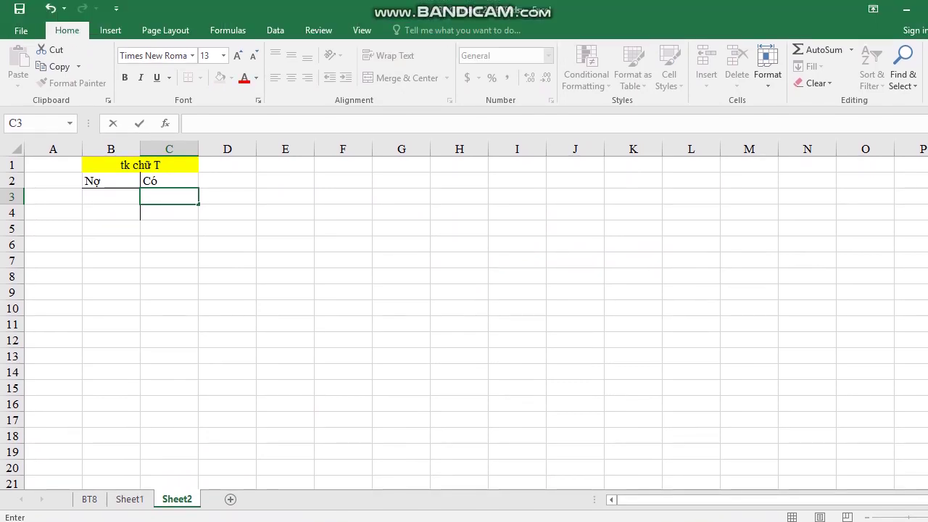
- Duplicate the blank T-account block A1:D5 to G1 on the same sheet
left_click_drag(52, 166, 227, 228)
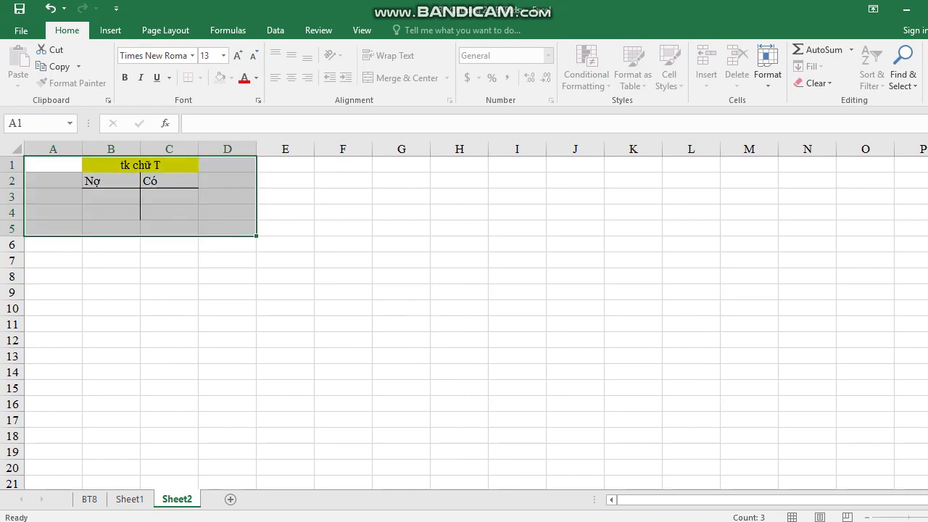
key("ctrl+c")
left_click(401, 171)
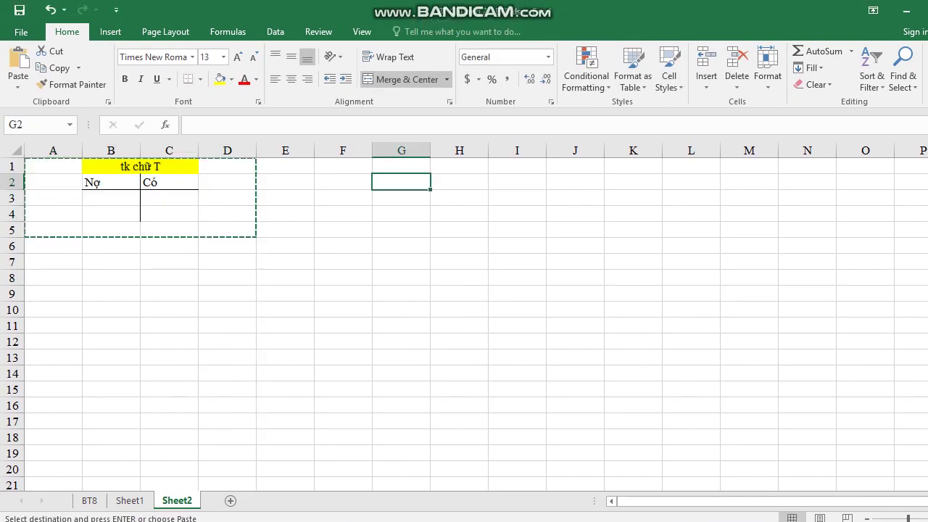
left_click(401, 166)
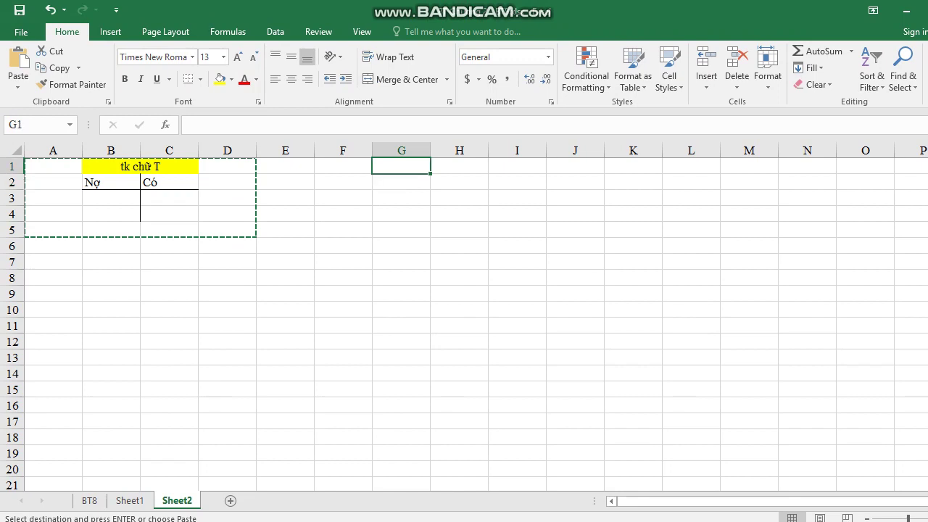
key("ctrl+v")
left_click(459, 183)
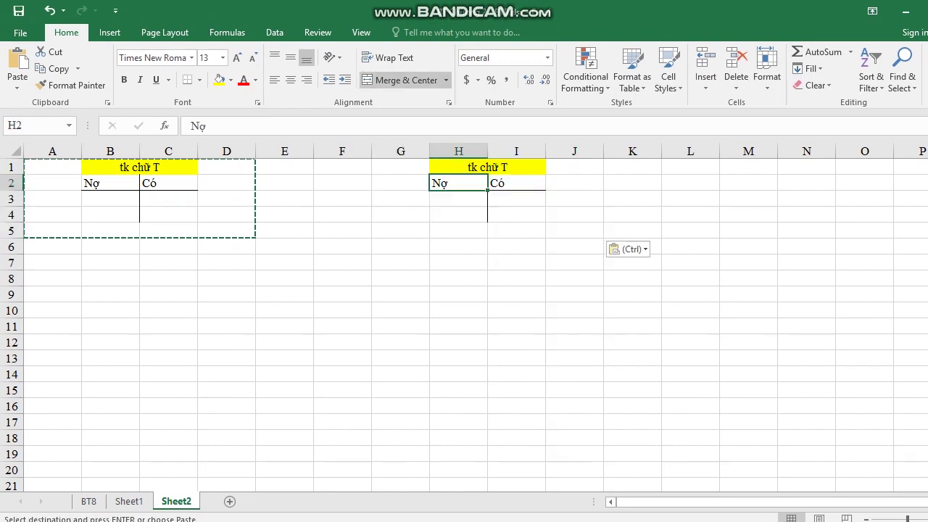
left_click(52, 278)
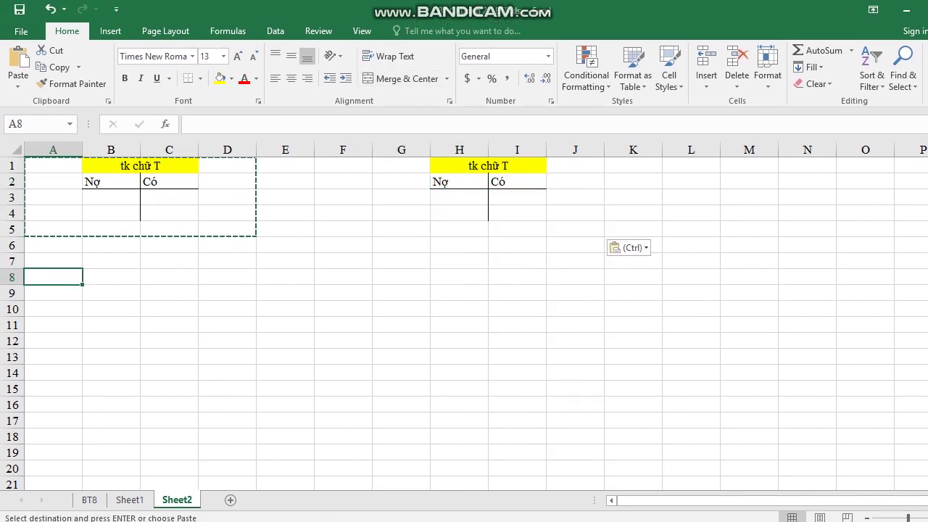
- Label the original T-account "CỦA DN" in B6 and its duplicate "NH" in H6
double_click(110, 247)
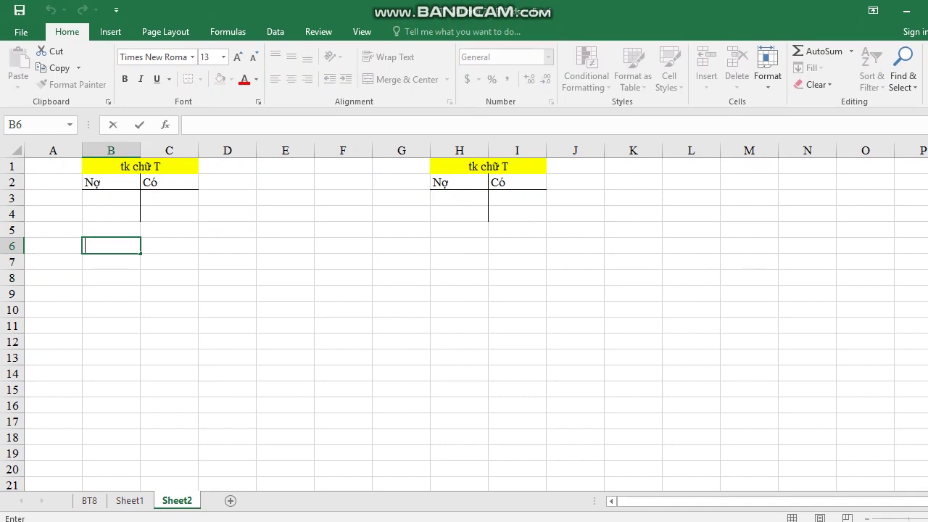
type("CỦA DN")
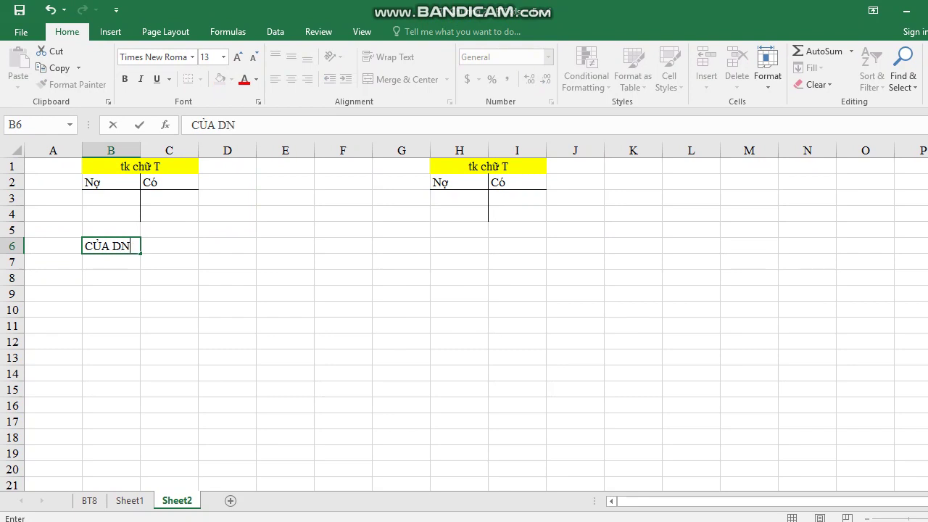
left_click(459, 246)
type("N")
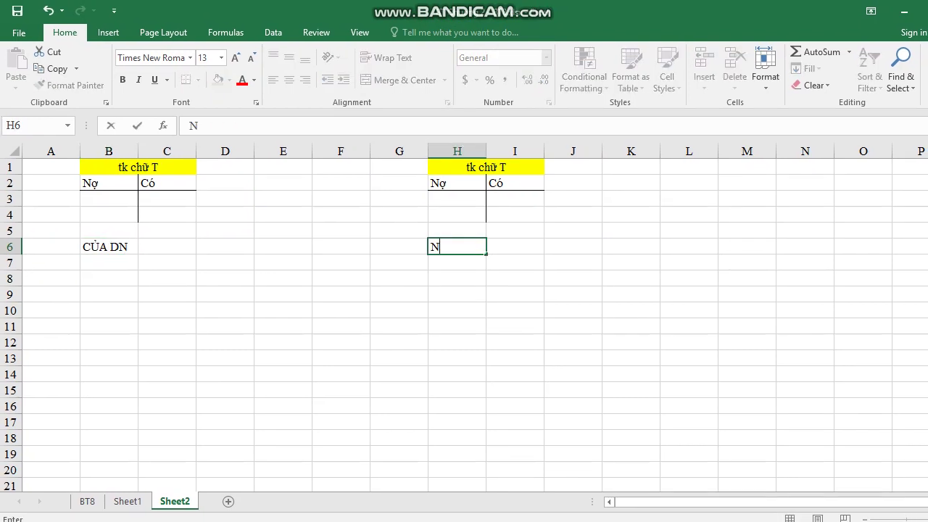
type("H")
- Enter "TĂNG" under Nợ in B3 and "GIẢM" under Có in C3 of the CỦA DN T-account
left_click(109, 199)
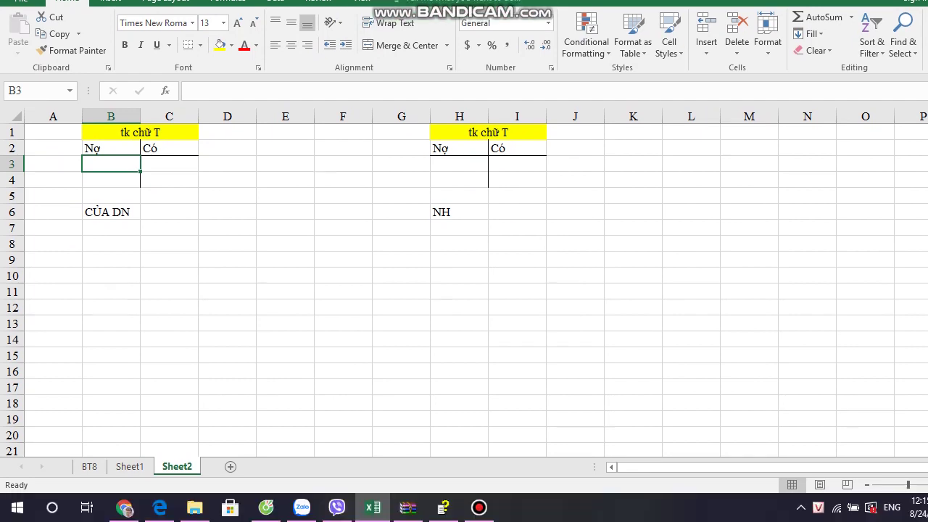
type("TA")
type("NG")
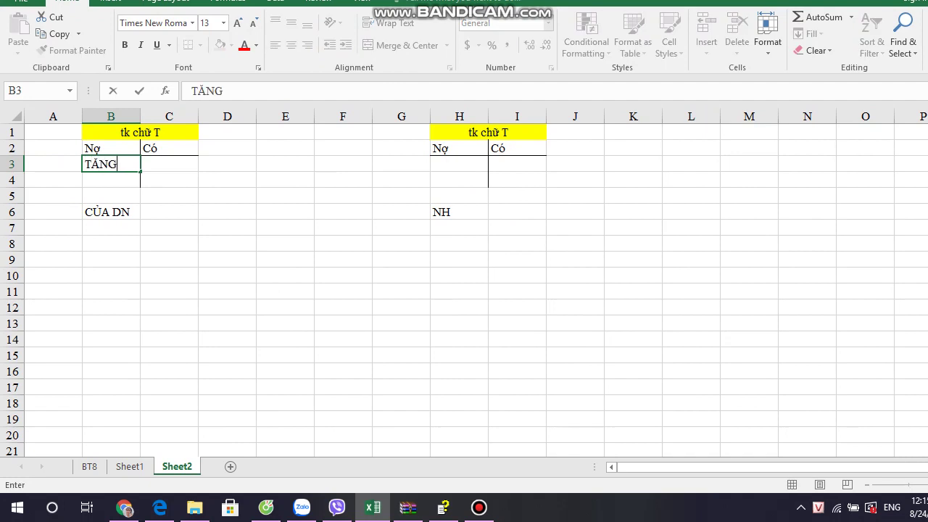
key("Tab")
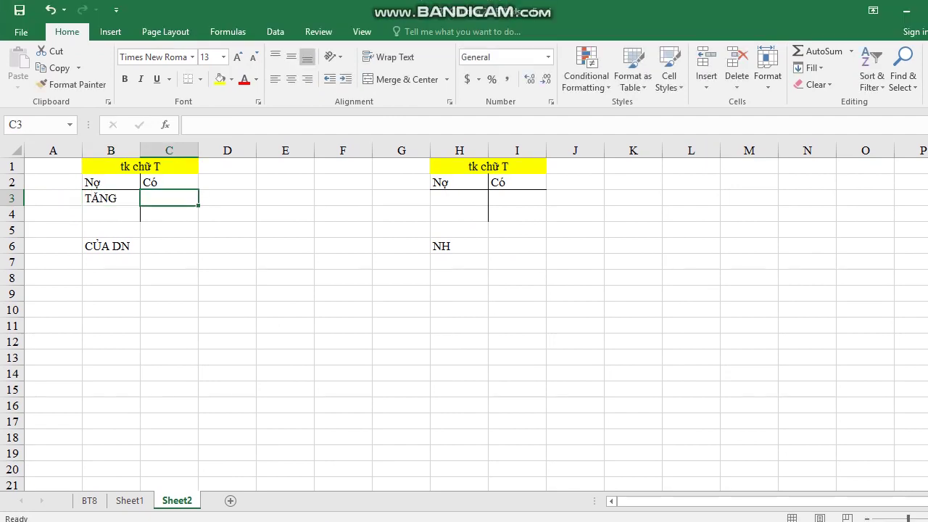
type("GIẢM")
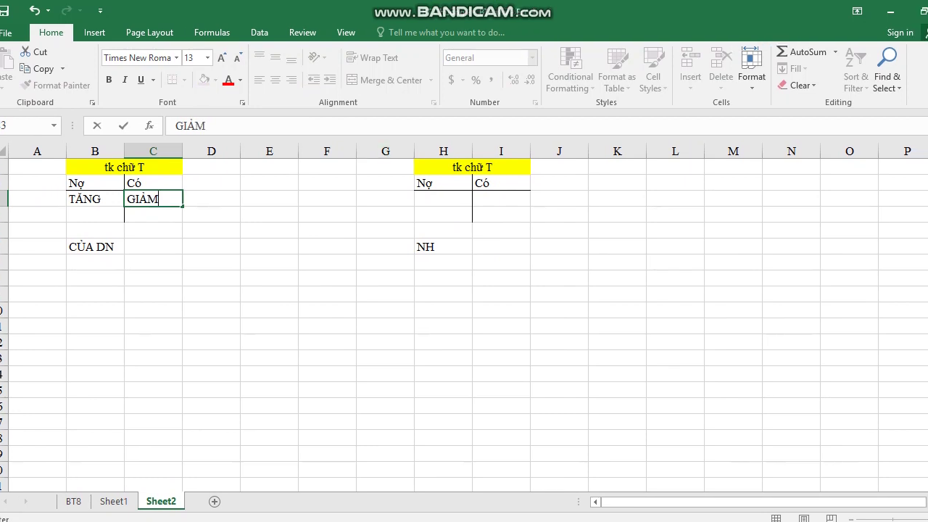
- Enter "GIẢM" under Nợ in H3 and "TĂNG" under Có in I3 of the NH T-account
left_click(459, 199)
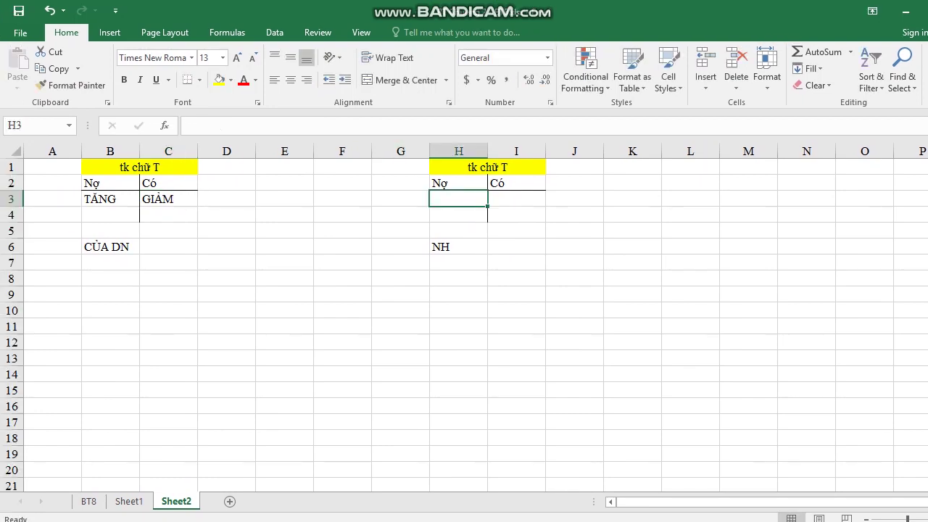
type("GIẢM")
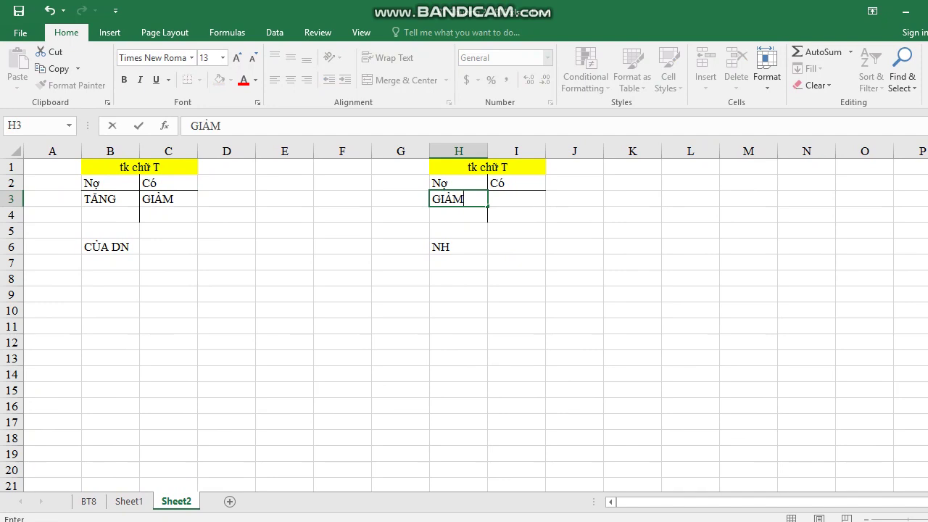
left_click(506, 199)
type("TĂNM")
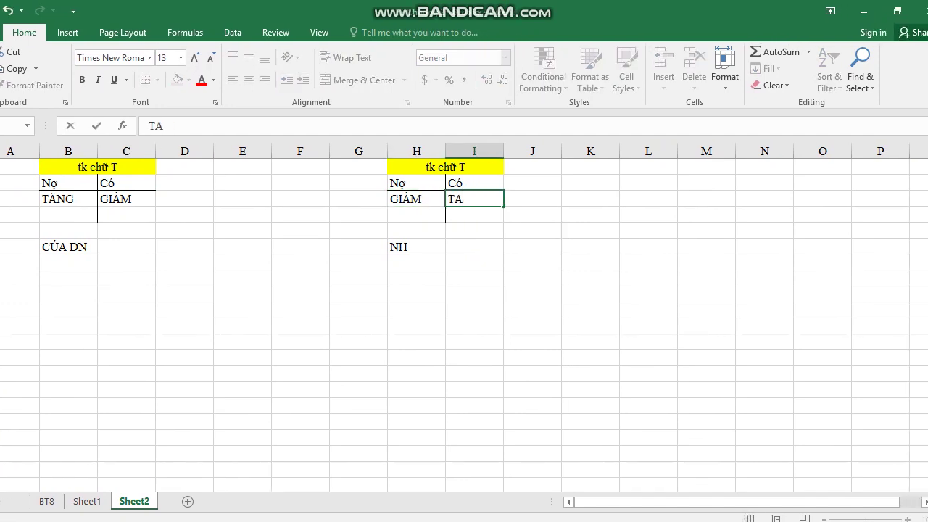
type("G")
key("BackSpace")
key("BackSpace")
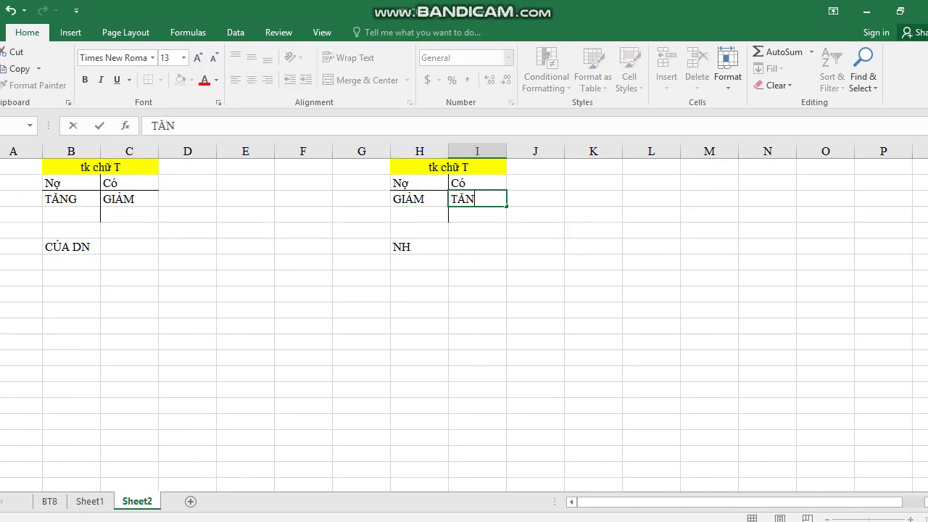
type("G")
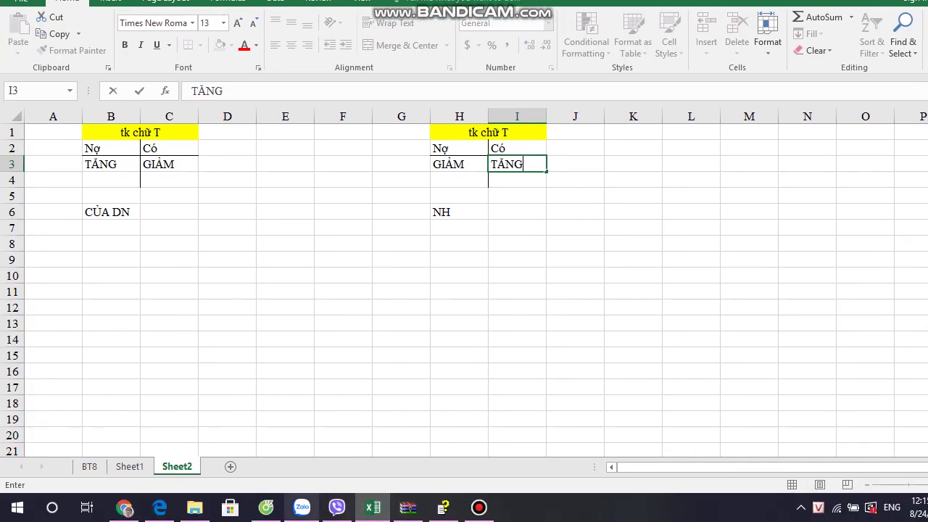
- Compare the BT8 transactions with the Sheet1 T-accounts, consult the chart of accounts, and inspect the first debit entry of TK112
left_click(130, 467)
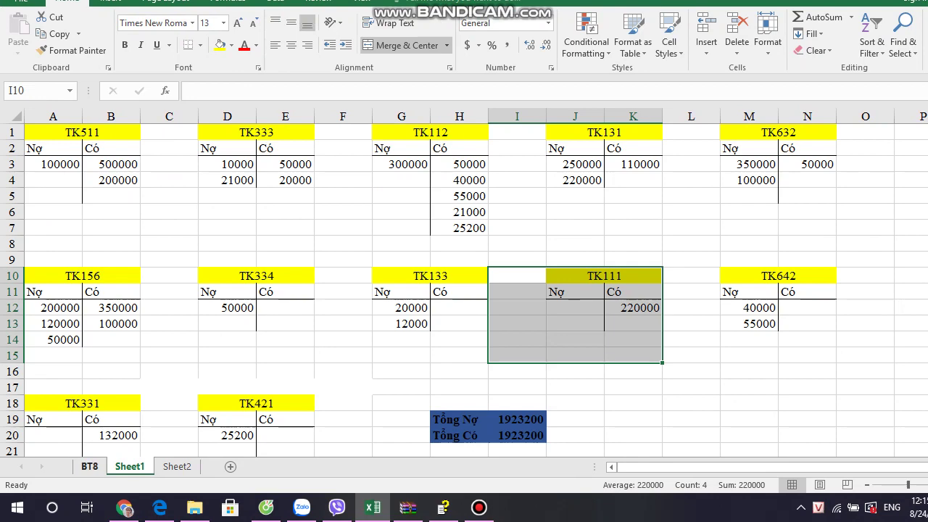
left_click(89, 466)
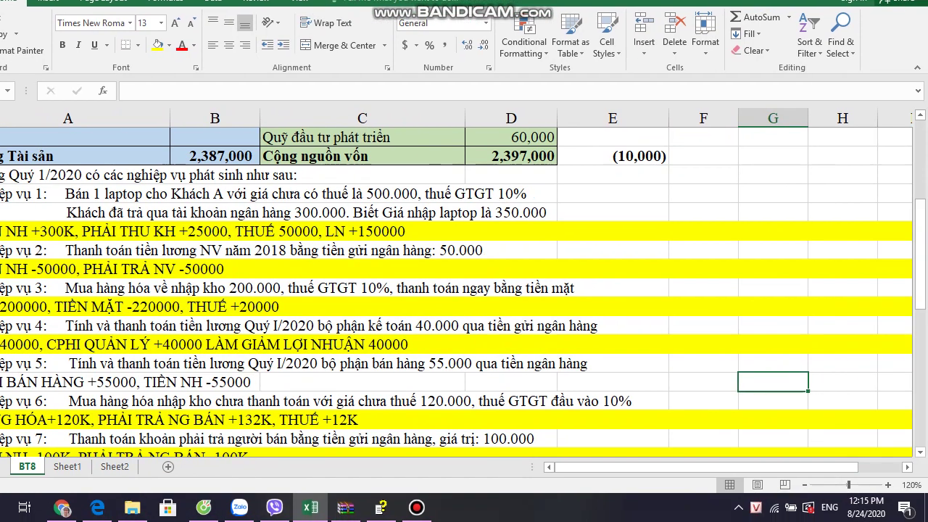
left_click(380, 507)
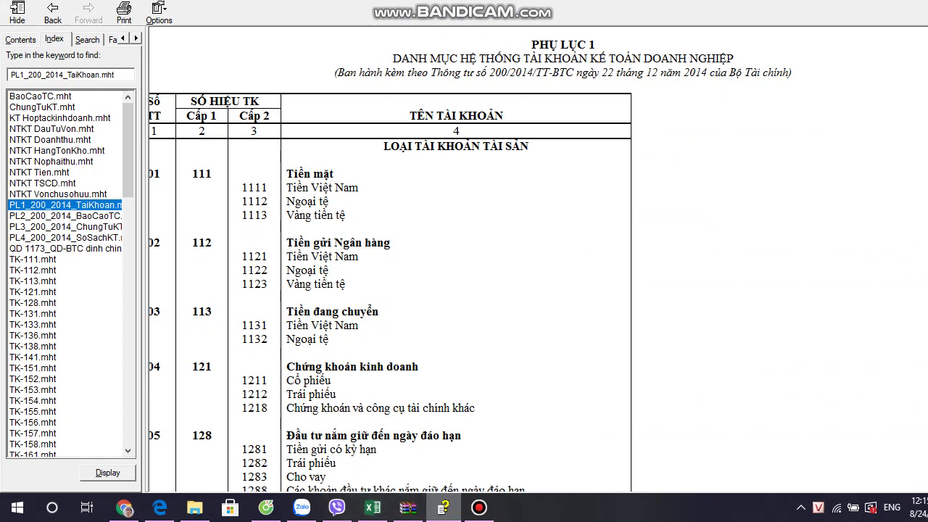
left_click(373, 508)
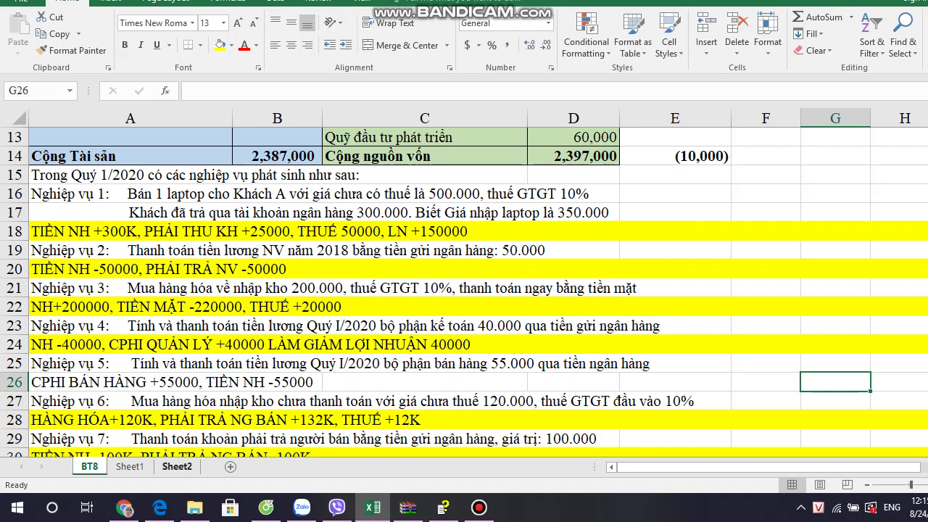
left_click(130, 466)
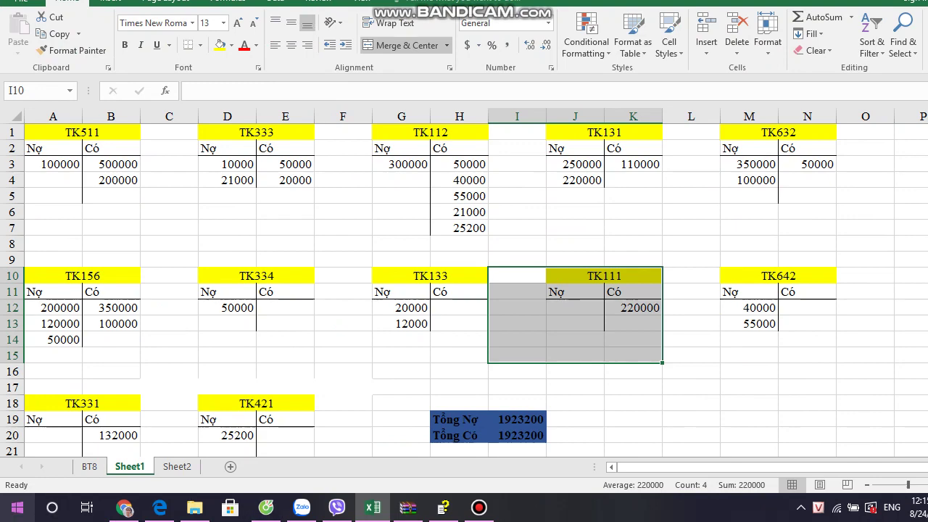
left_click(89, 466)
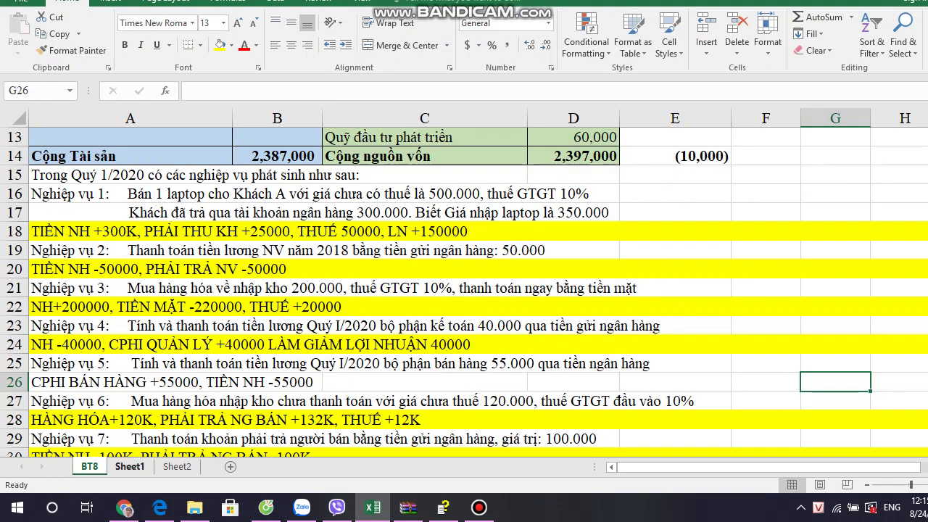
left_click(129, 466)
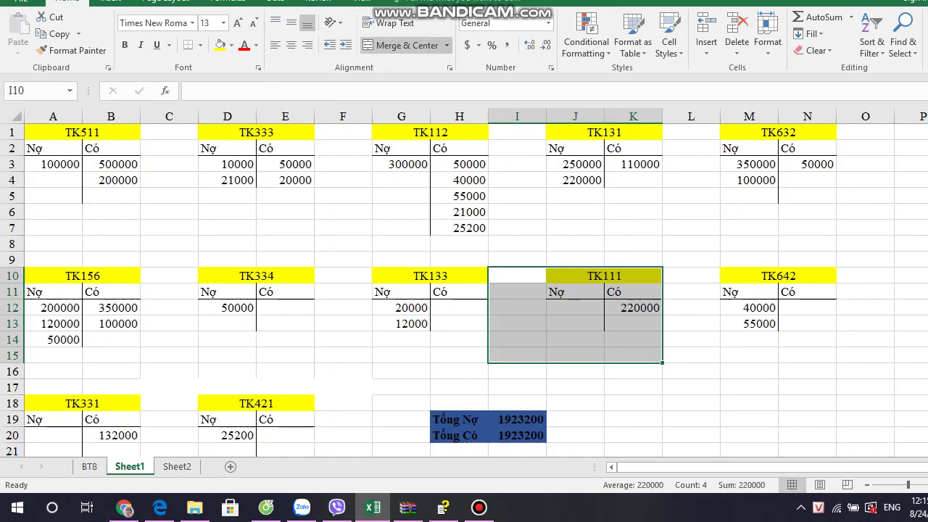
left_click(401, 165)
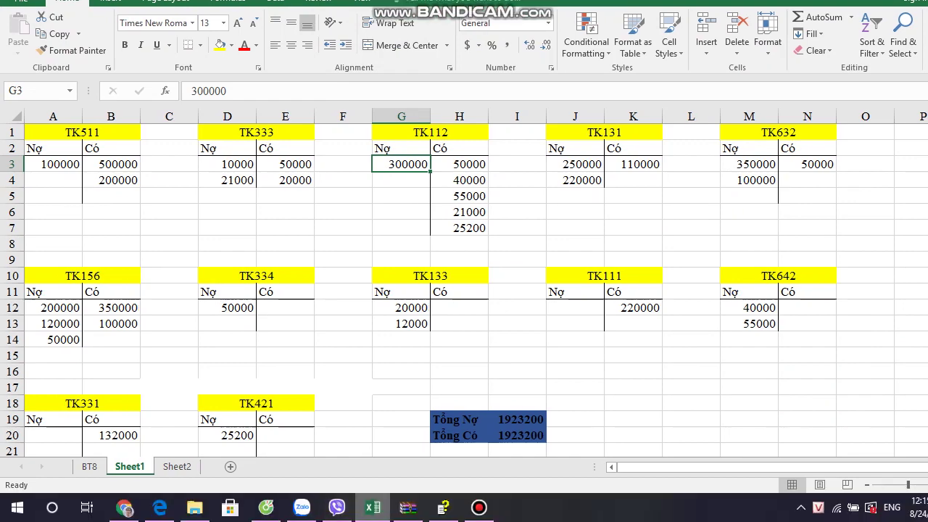
- Check the BT8 bank transactions and Sheet1 T-accounts against the company's increase entry under Nợ on Sheet2
mouse_move(373, 508)
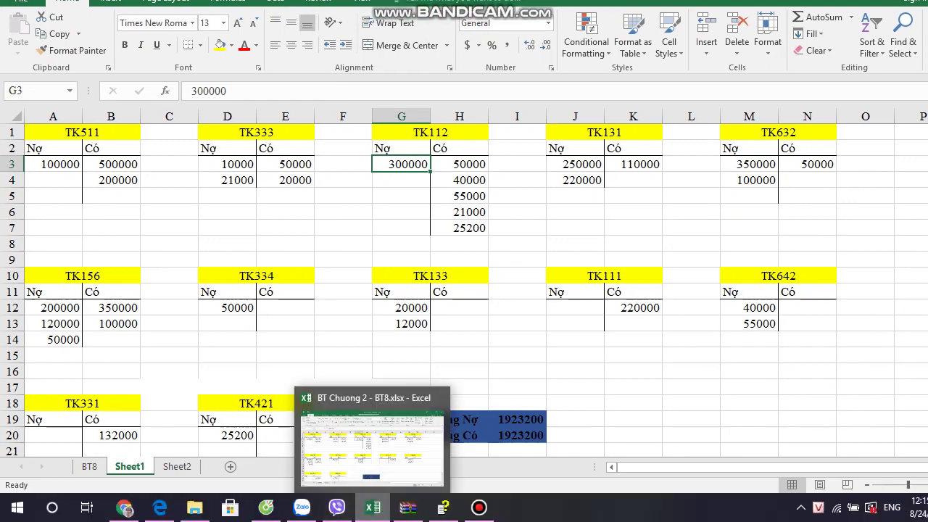
left_click(89, 466)
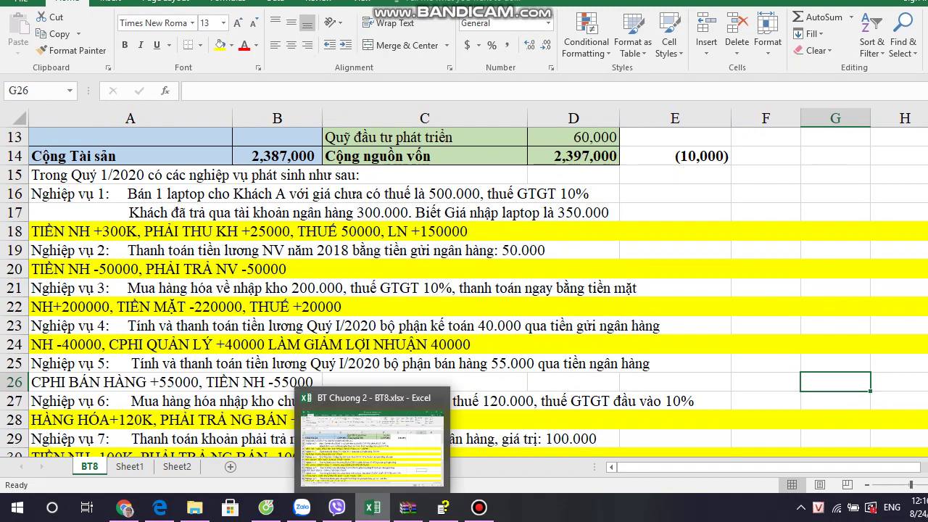
mouse_move(408, 507)
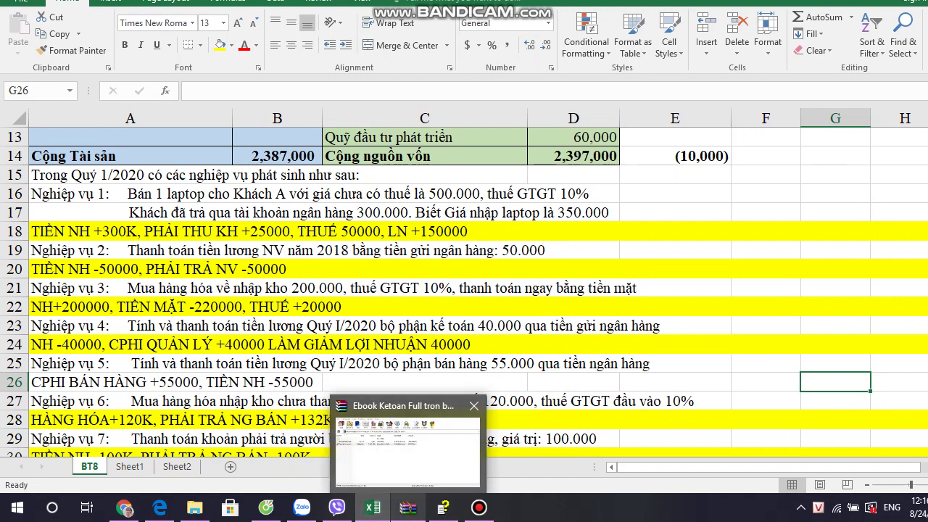
left_click(130, 467)
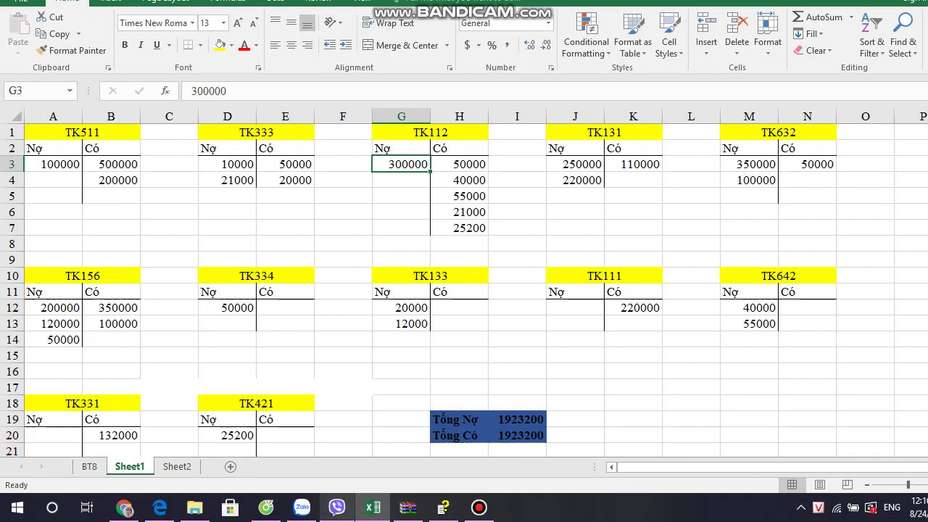
key("ctrl+Page_Down")
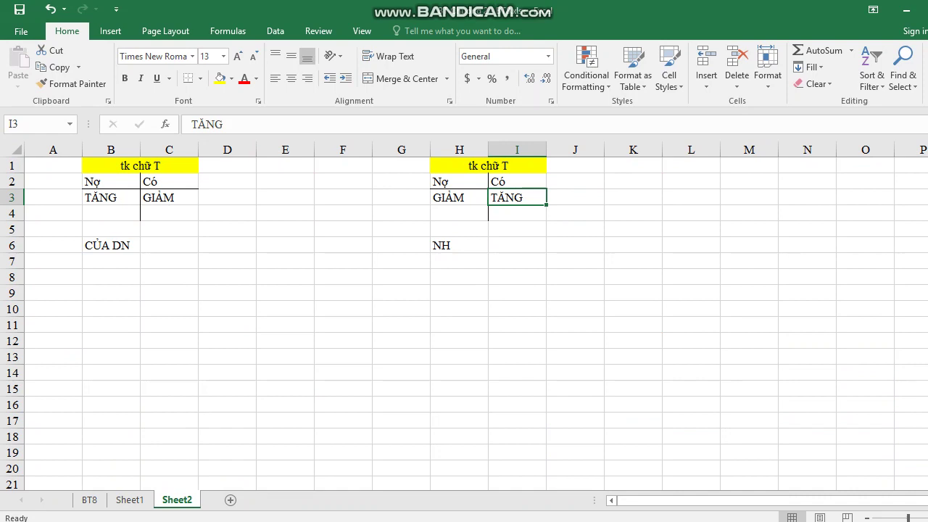
left_click(111, 197)
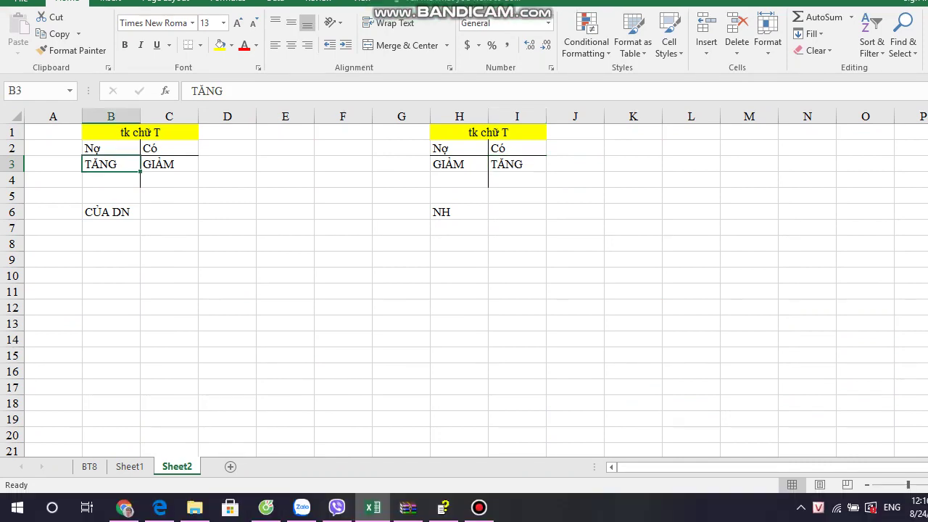
left_click(129, 495)
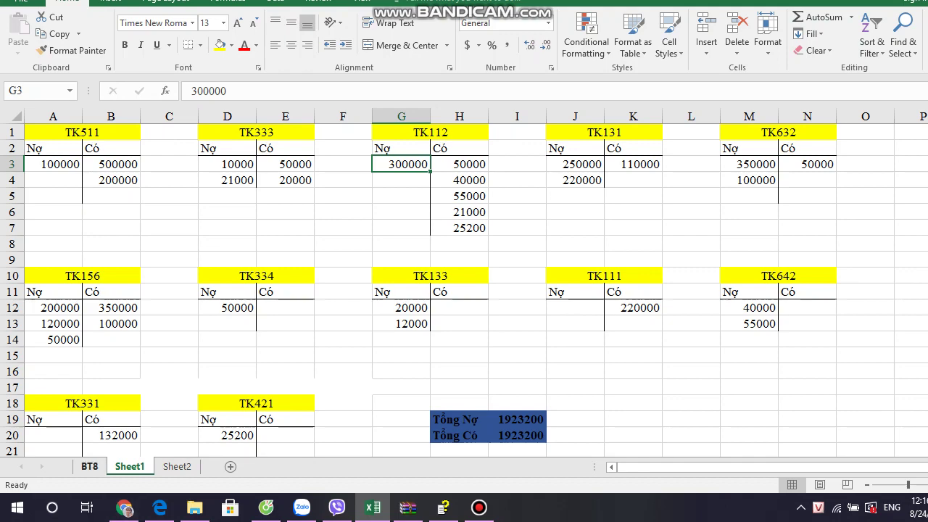
- Examine the balance sheet and the list of Quý 1/2020 transactions on BT8
left_click(89, 466)
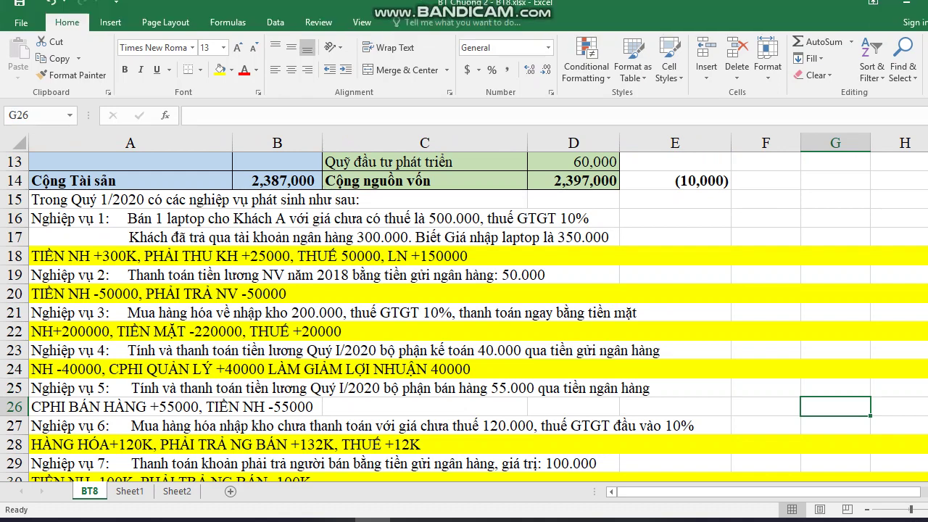
scroll(464, 304, "up", 4)
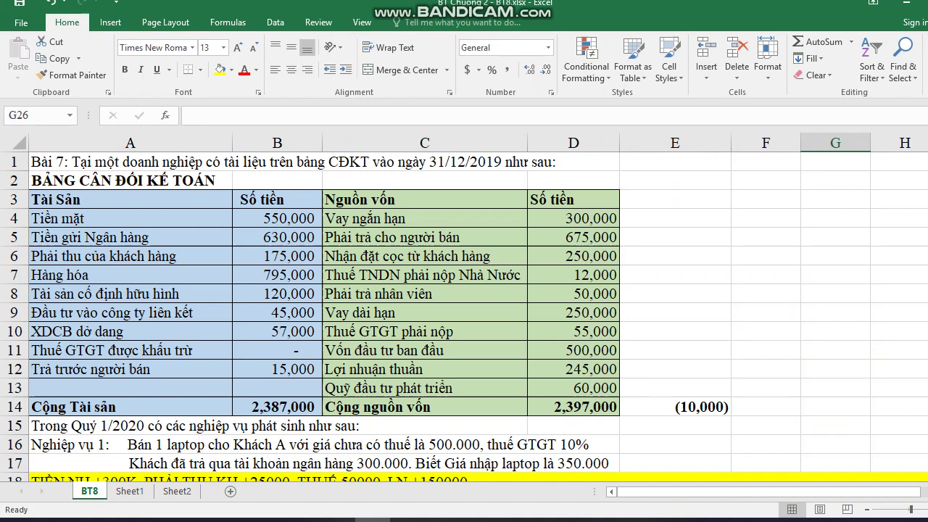
scroll(464, 304, "down", 6)
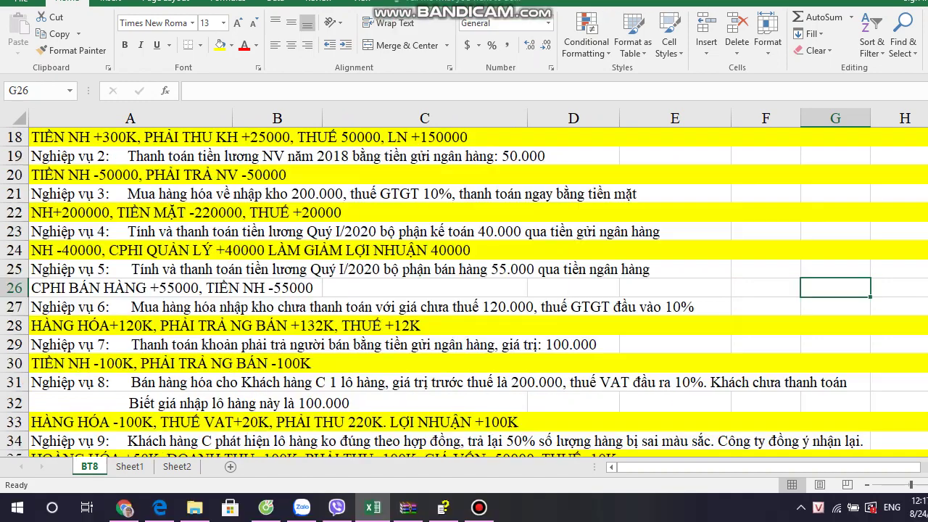
scroll(464, 305, "up", 6)
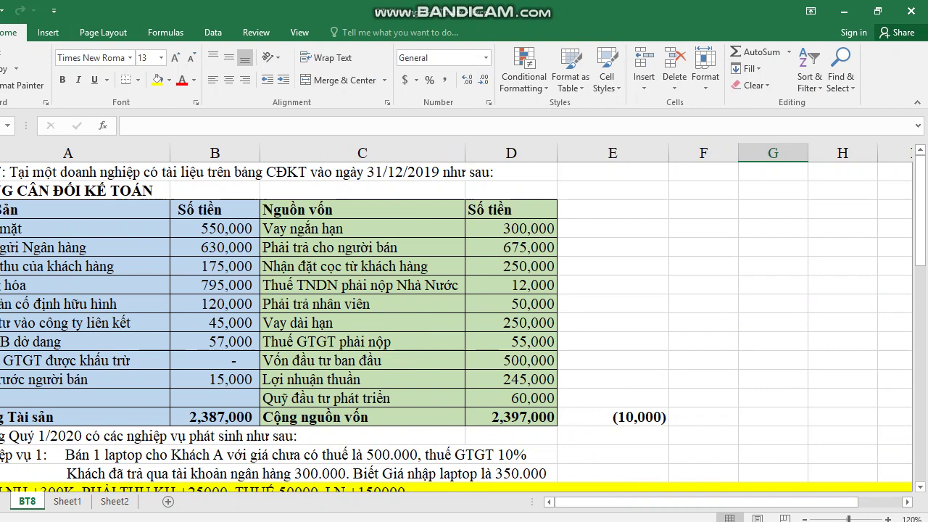
left_click_drag(920, 233, 920, 275)
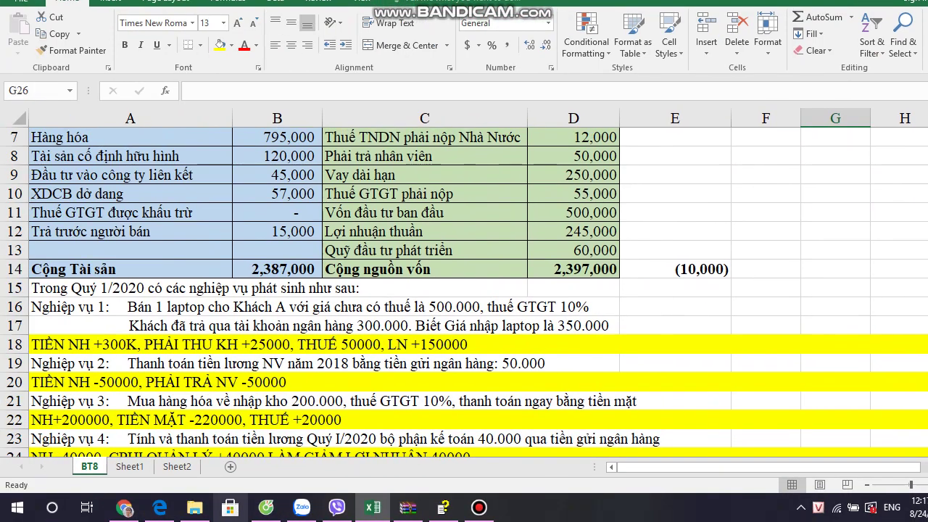
- Look up the chart of accounts and compare TK131's first debit entry on Sheet1 with transaction 1 on BT8
key("ctrl+Page_Down")
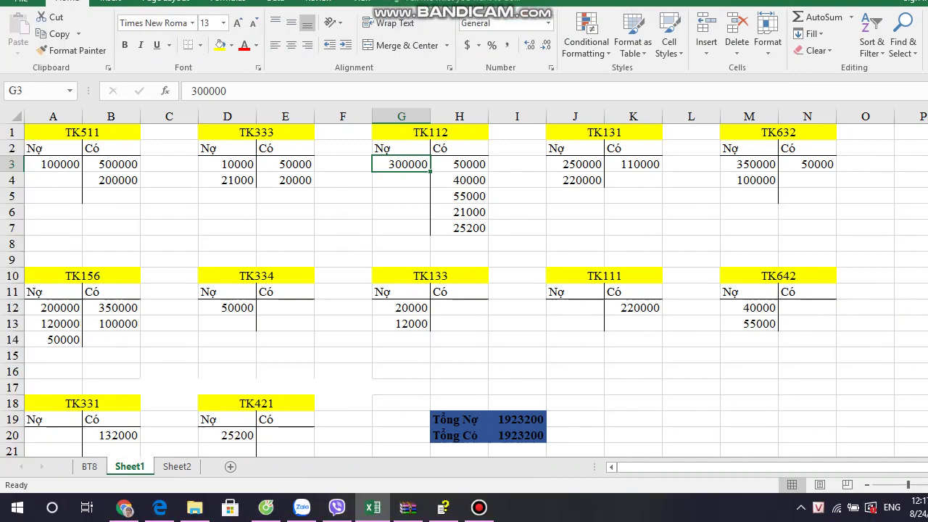
left_click(444, 508)
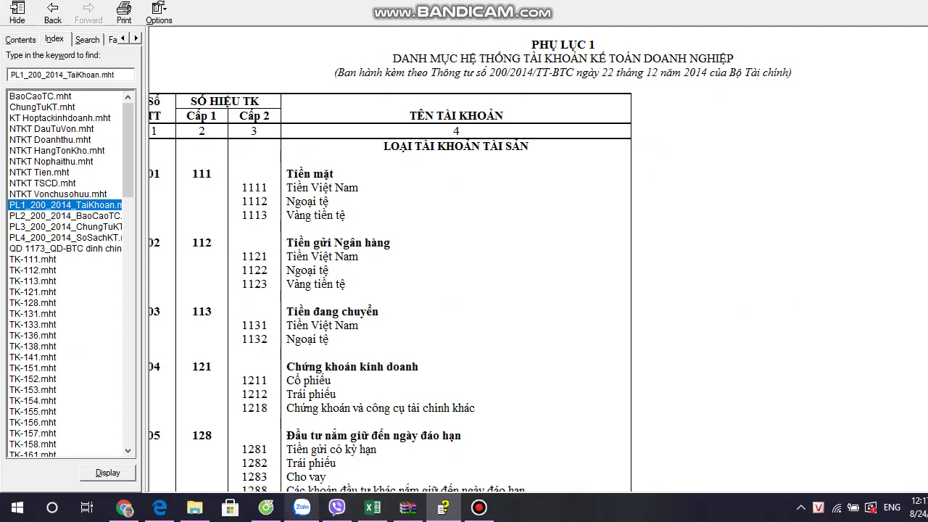
left_click(372, 507)
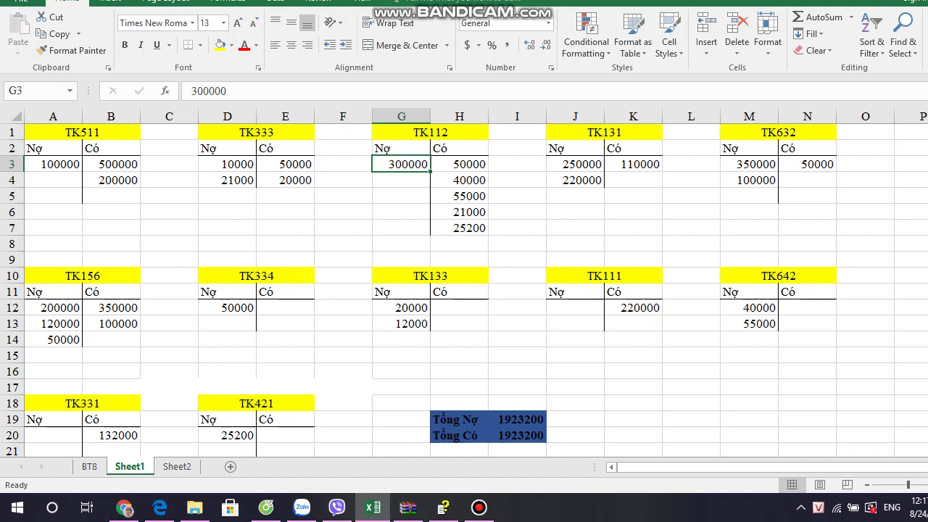
left_click(575, 165)
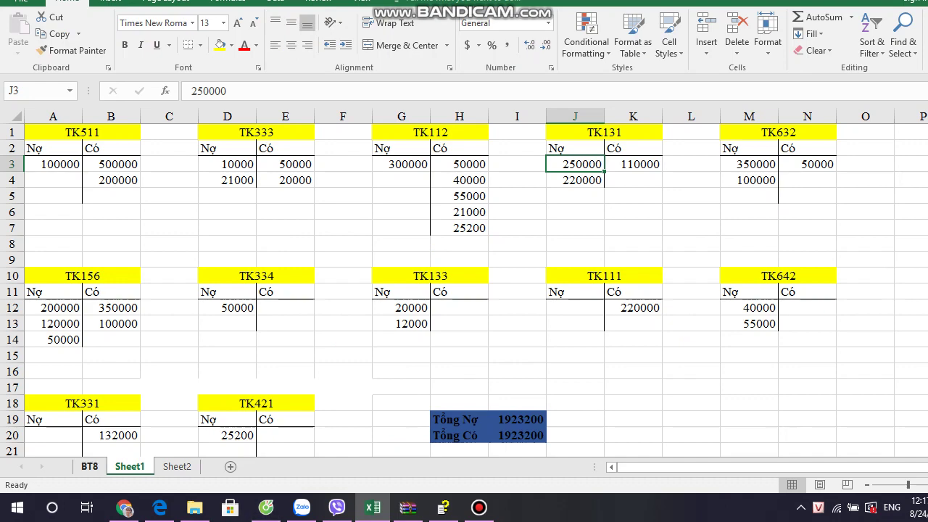
left_click(89, 466)
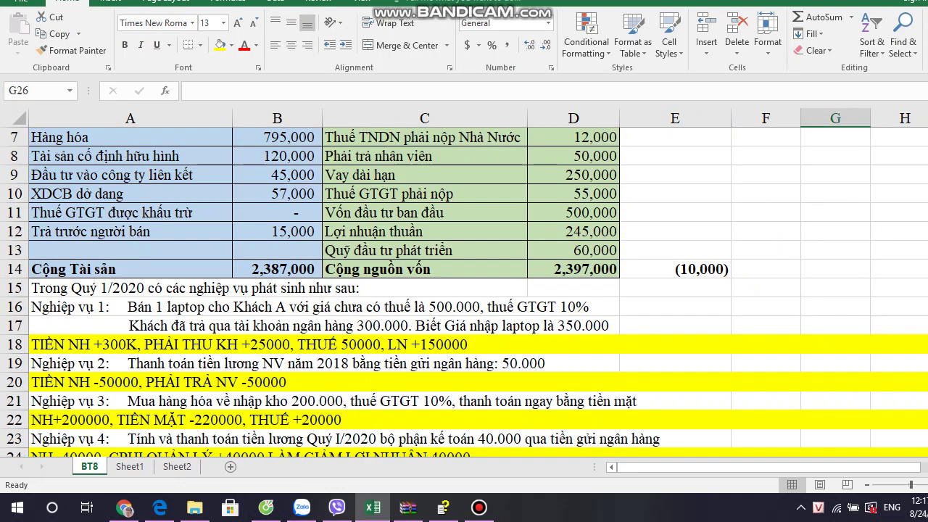
left_click(130, 466)
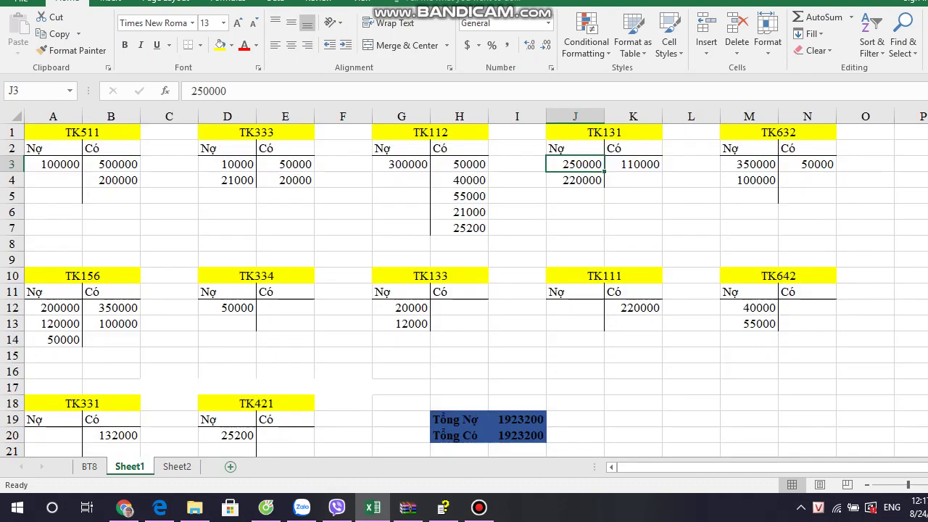
left_click(89, 466)
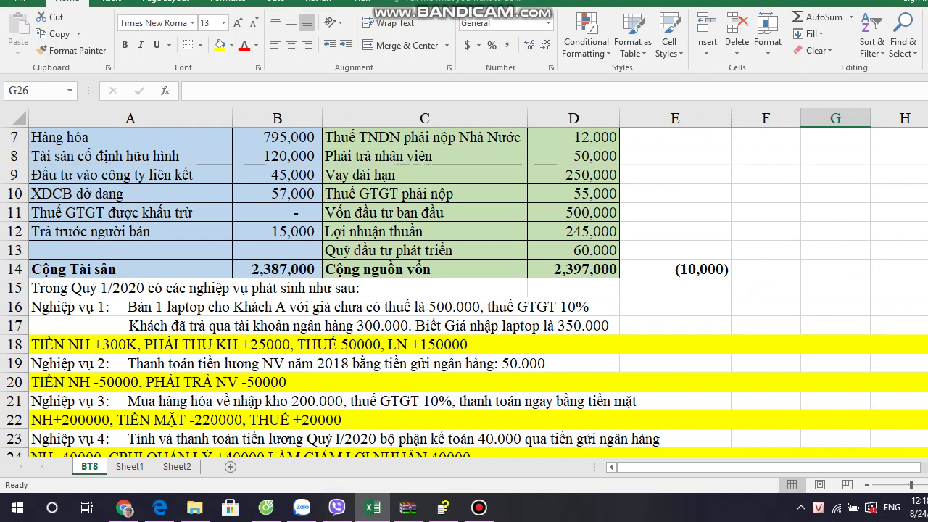
left_click(129, 466)
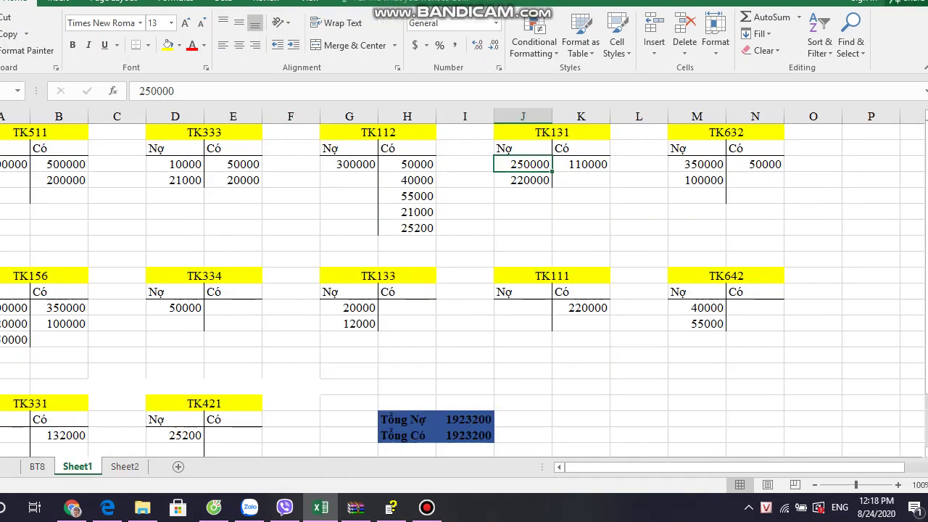
left_click(125, 466)
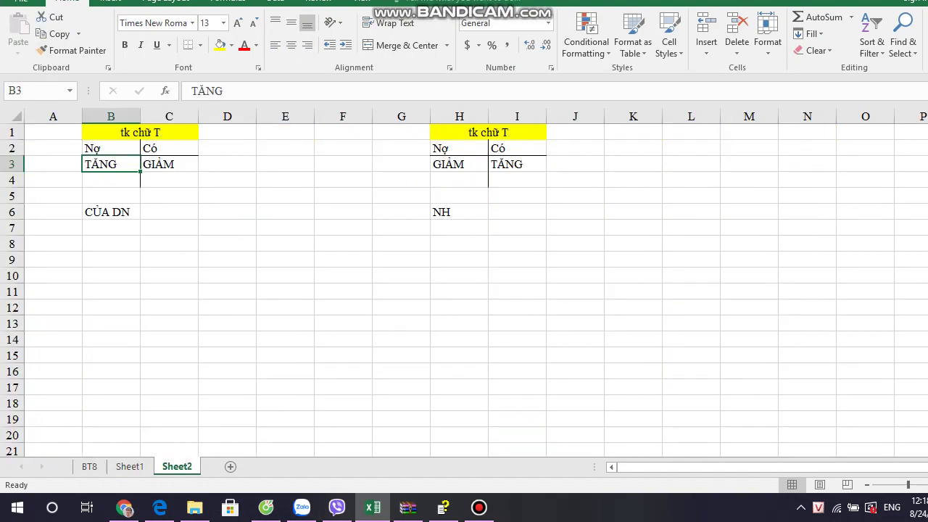
left_click(111, 180)
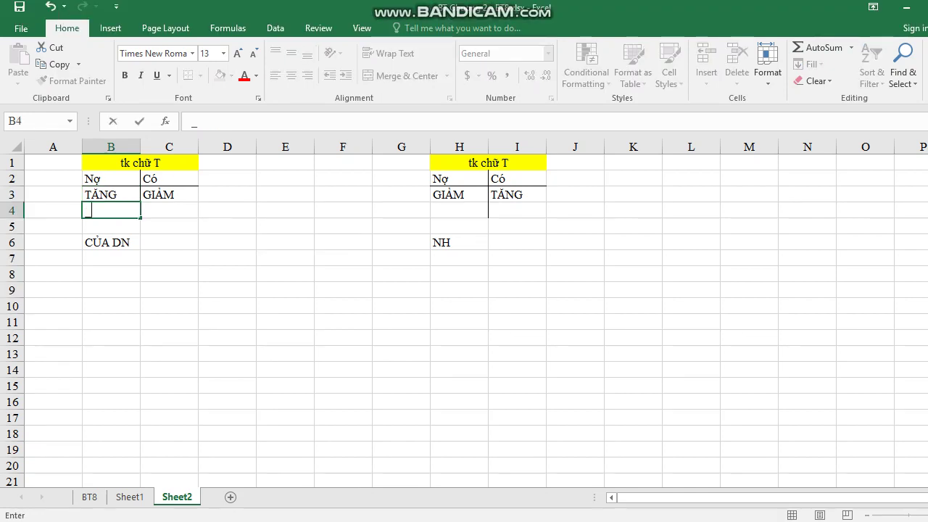
type("-")
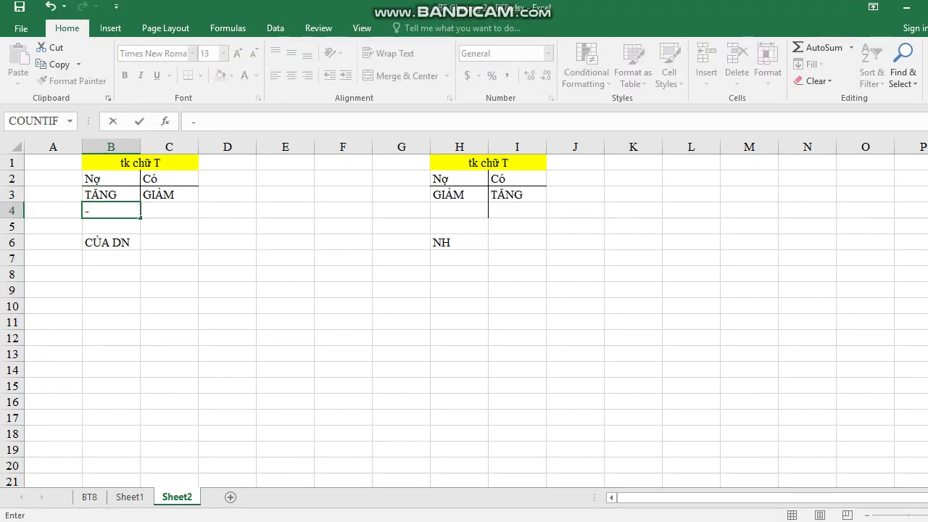
key("Escape")
type("=")
key("Escape")
type("+")
key("Right")
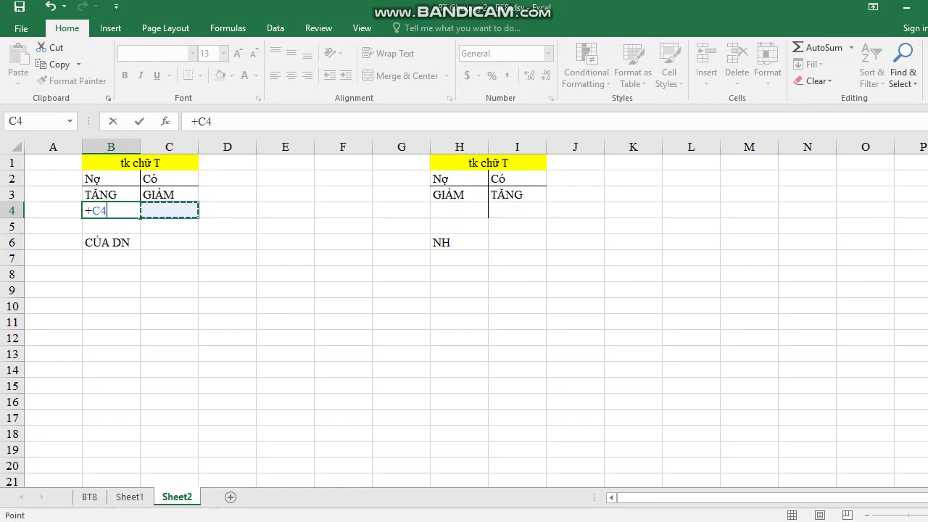
key("F2")
key("BackSpace")
key("BackSpace")
key("Down")
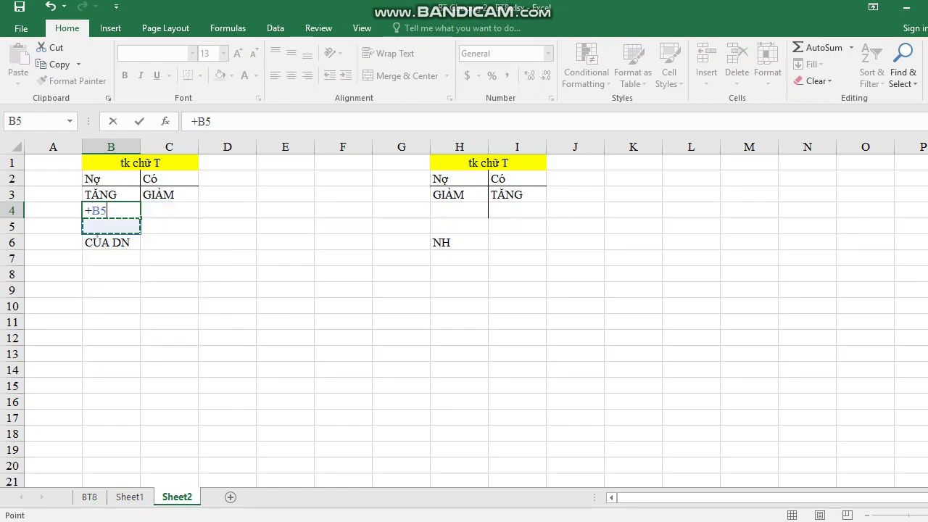
key("F2")
key("BackSpace")
key("BackSpace")
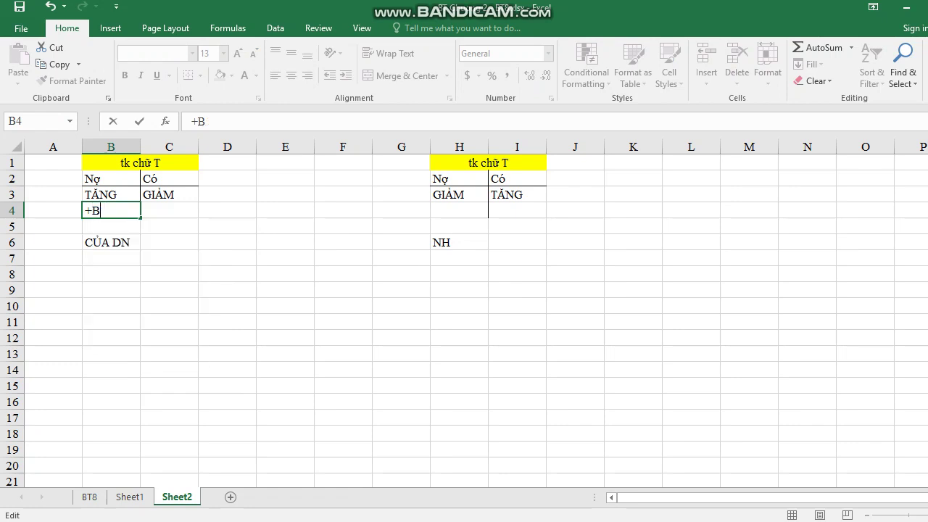
left_click(286, 323)
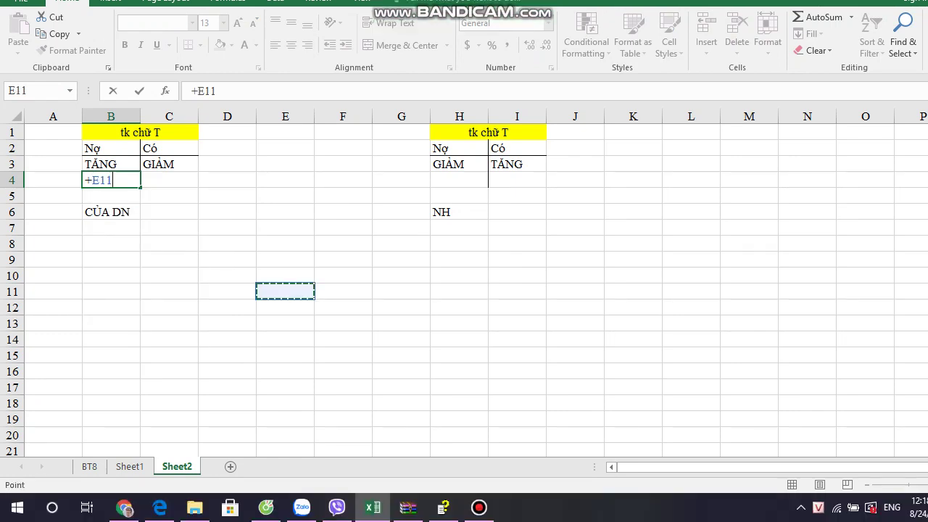
left_click(227, 258)
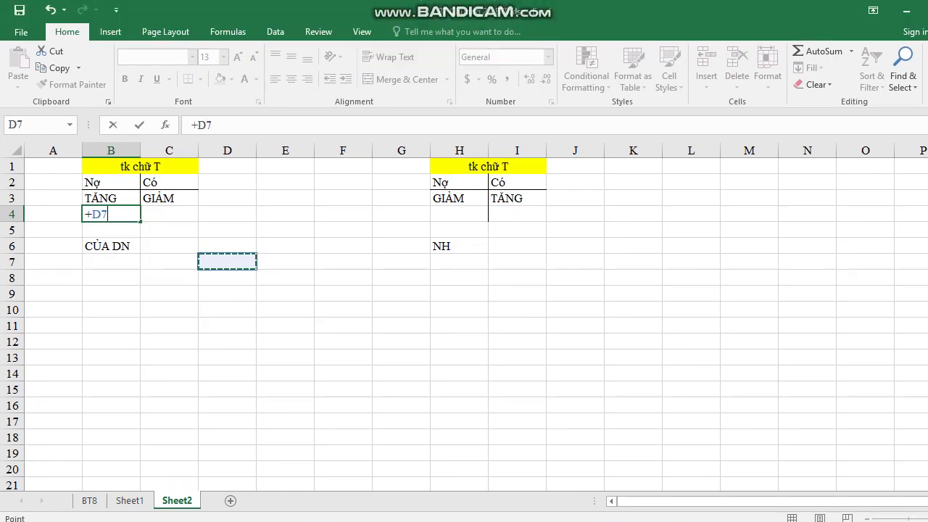
key("F2")
key("BackSpace")
key("BackSpace")
key("BackSpace")
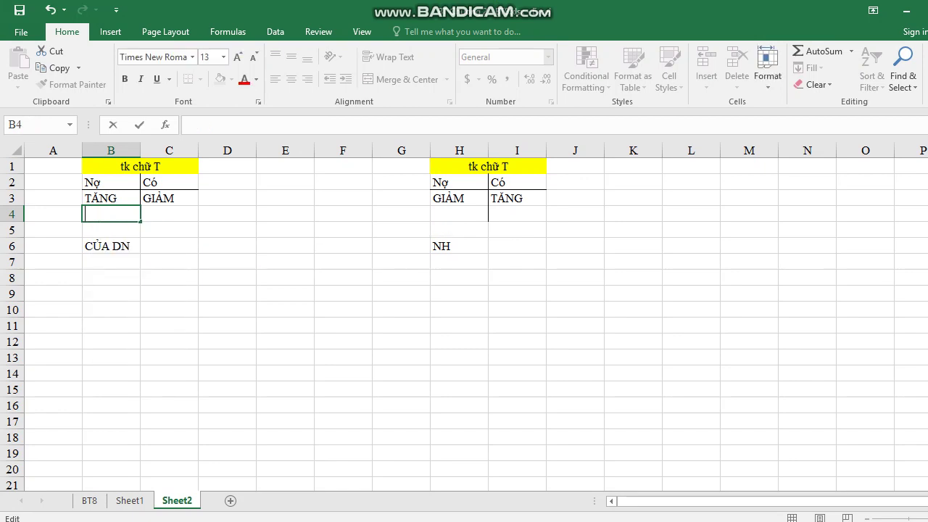
left_click(169, 214)
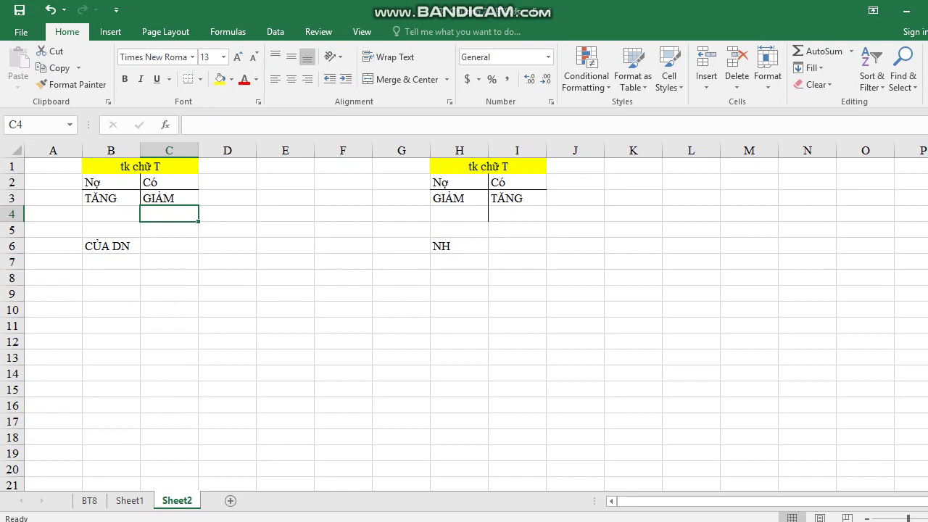
- Examine the bank T-account's Nợ and Có sides on Sheet2, and compare the BT8 transactions with the Sheet1 T-accounts
left_click(459, 214)
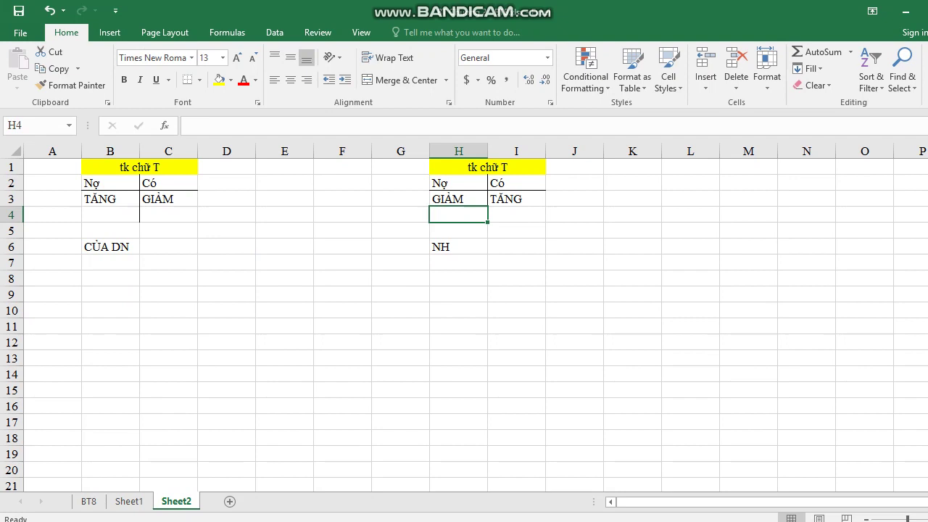
left_click(514, 214)
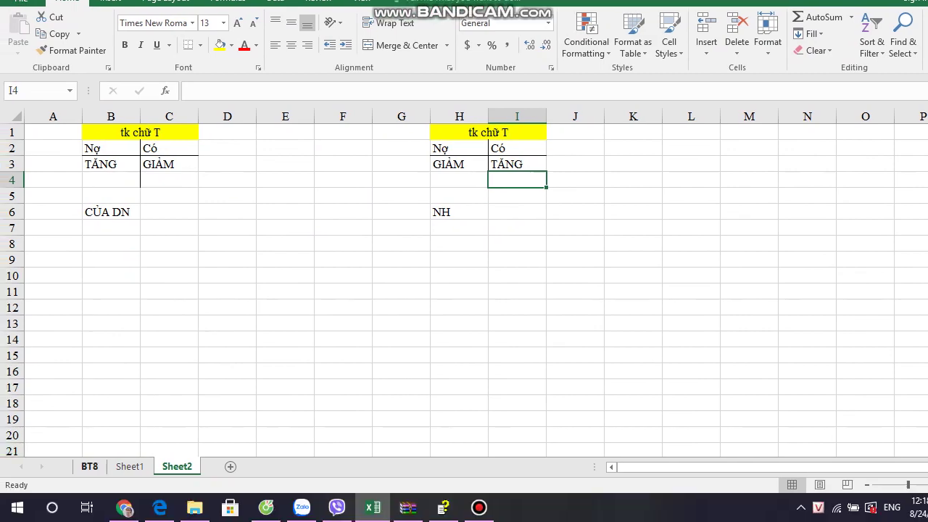
left_click(89, 466)
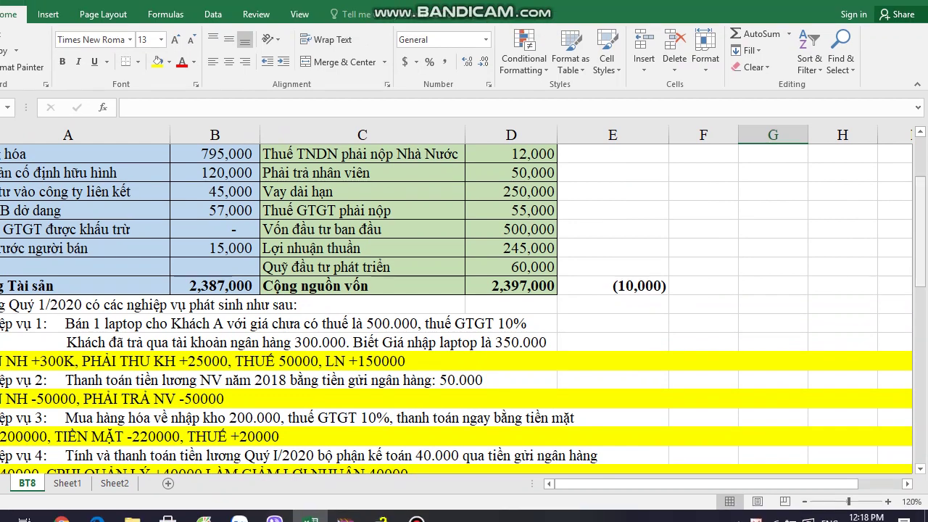
left_click_drag(920, 273, 920, 359)
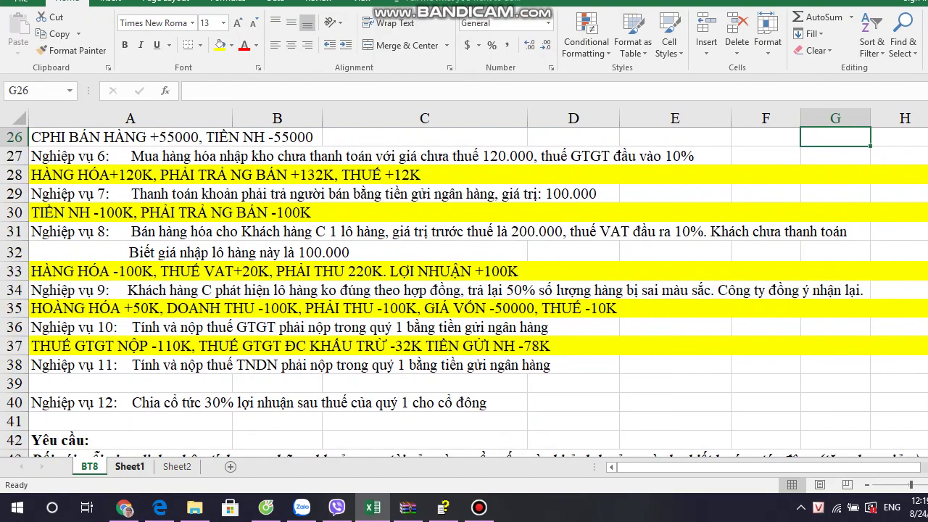
left_click(130, 467)
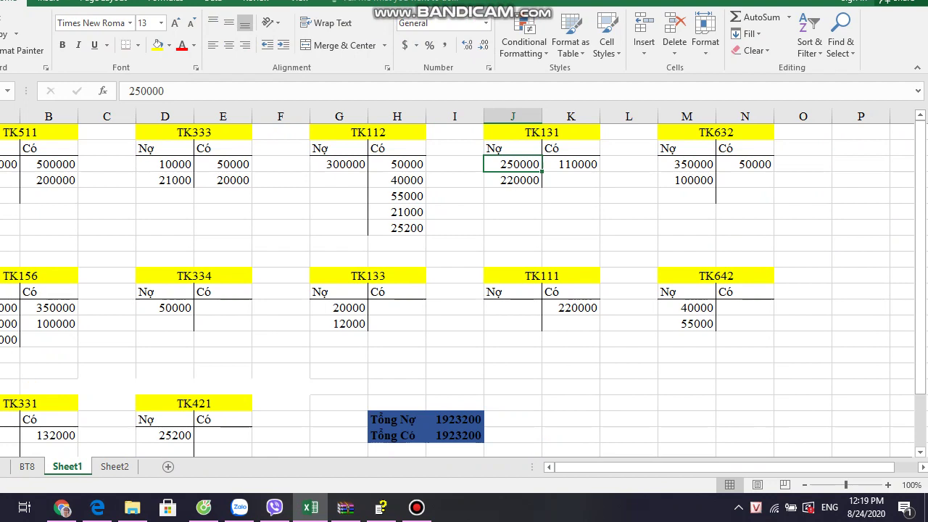
mouse_move(416, 508)
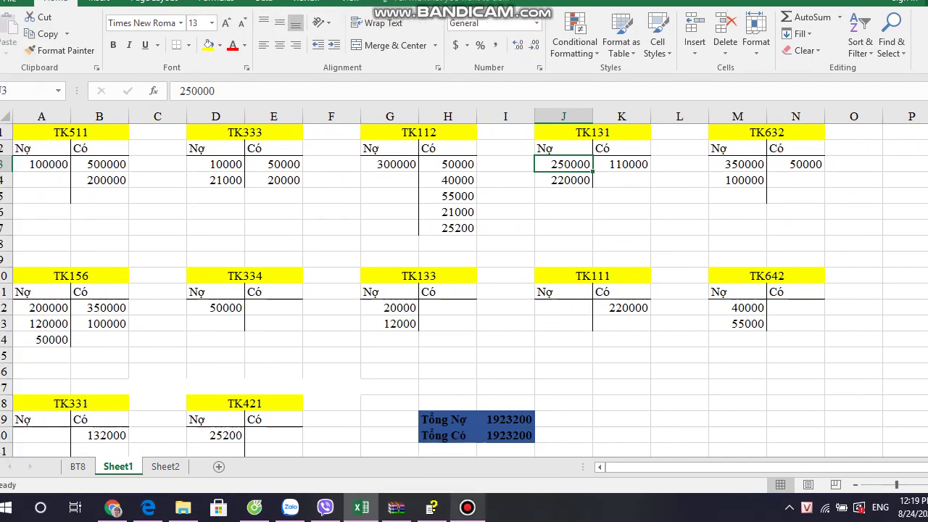
left_click(468, 507)
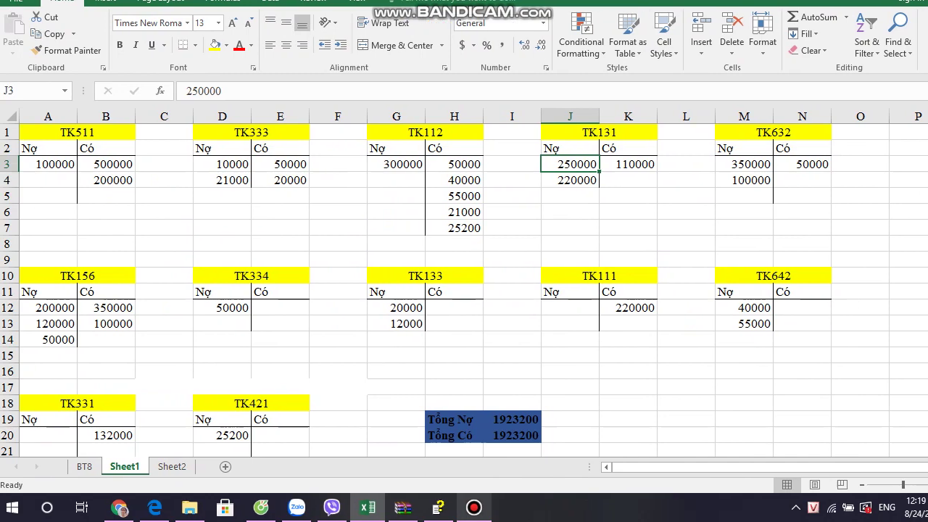
mouse_move(439, 508)
left_click(464, 472)
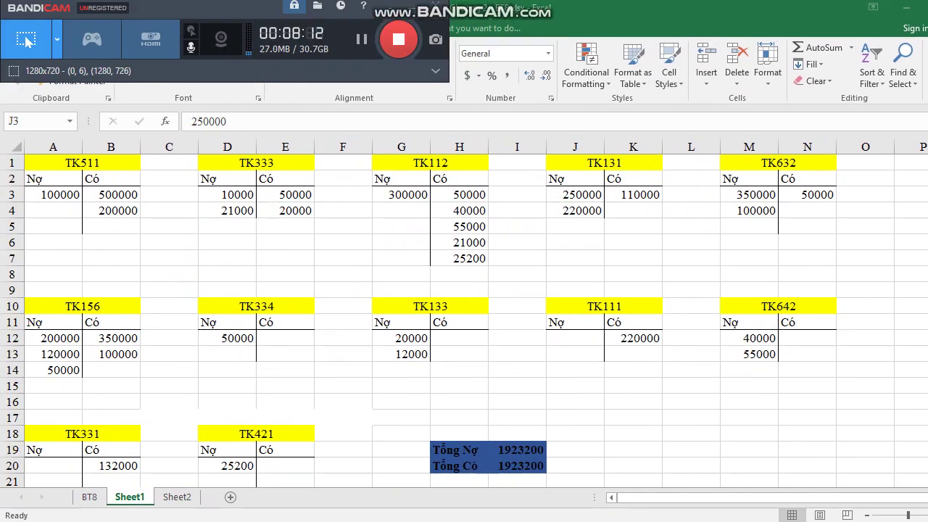